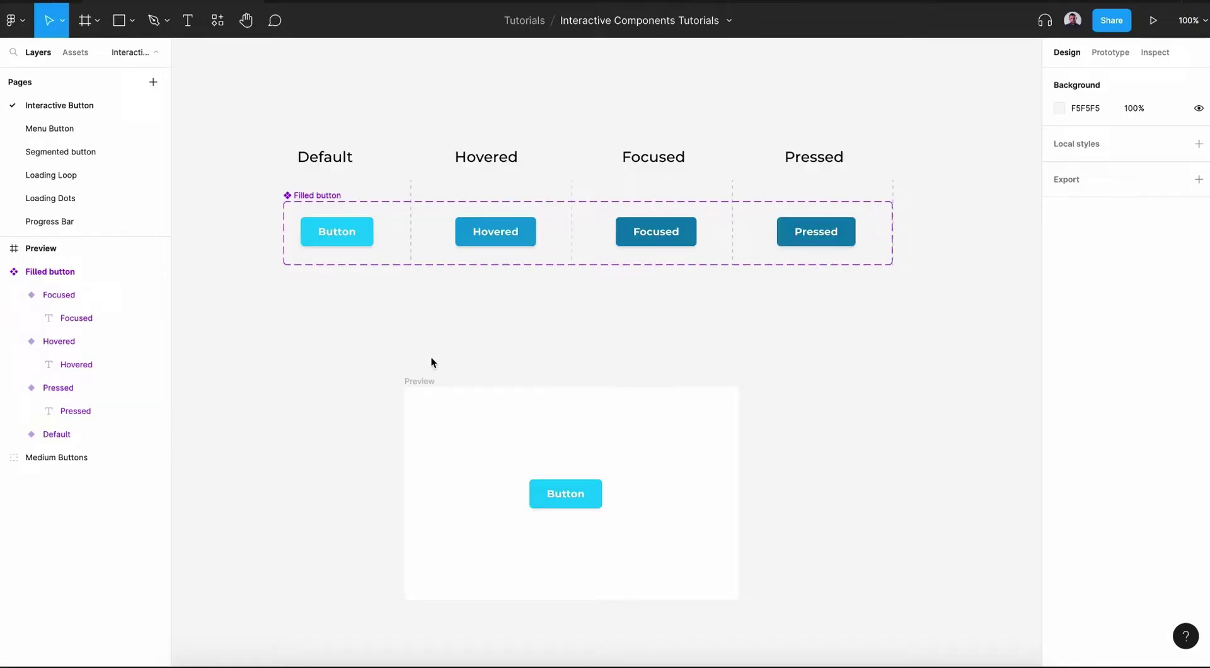
# Launch presentation mode to play the finished interactive button prototype.
pyautogui.press('super+alt+Return')
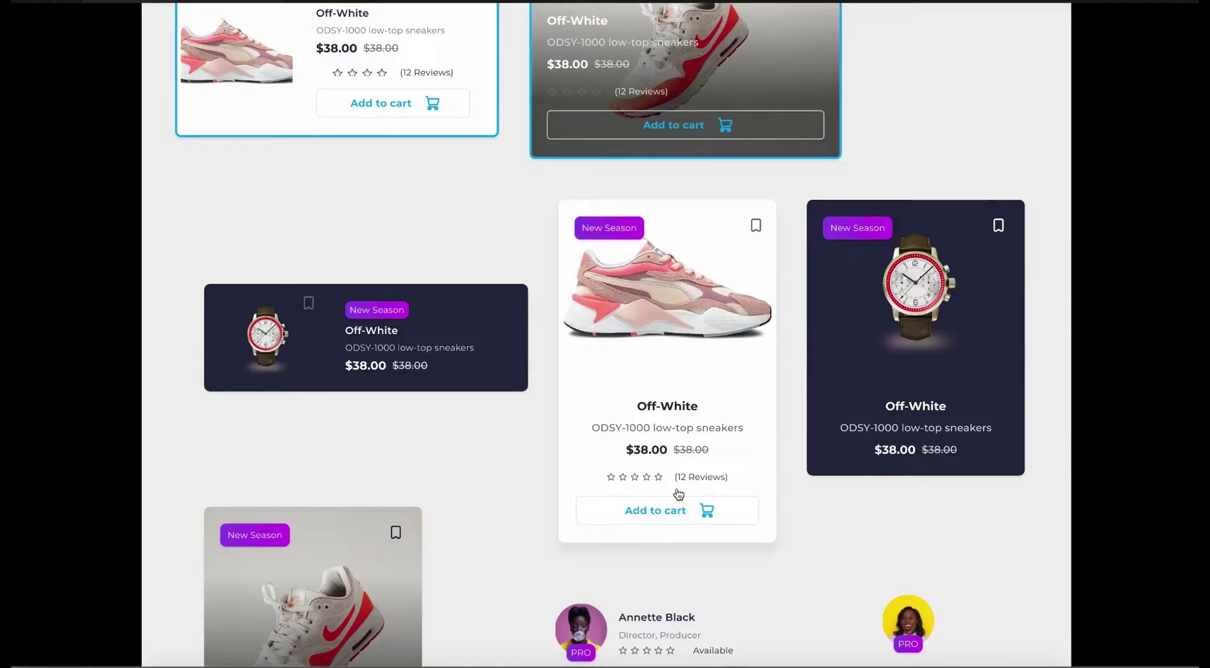
# Scroll down through the Master UI prototype's product and profile cards.
pyautogui.scroll(-3, 906, 383)
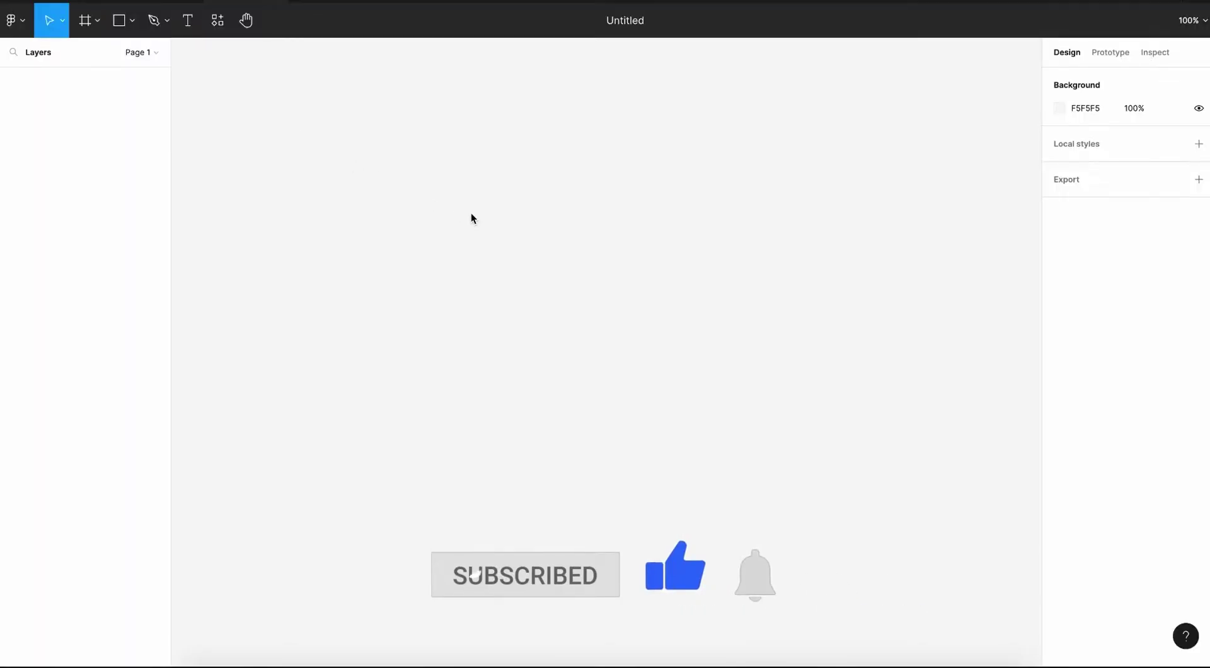
# Rename the file to 'Interactive Button'.
pyautogui.click(629, 23)
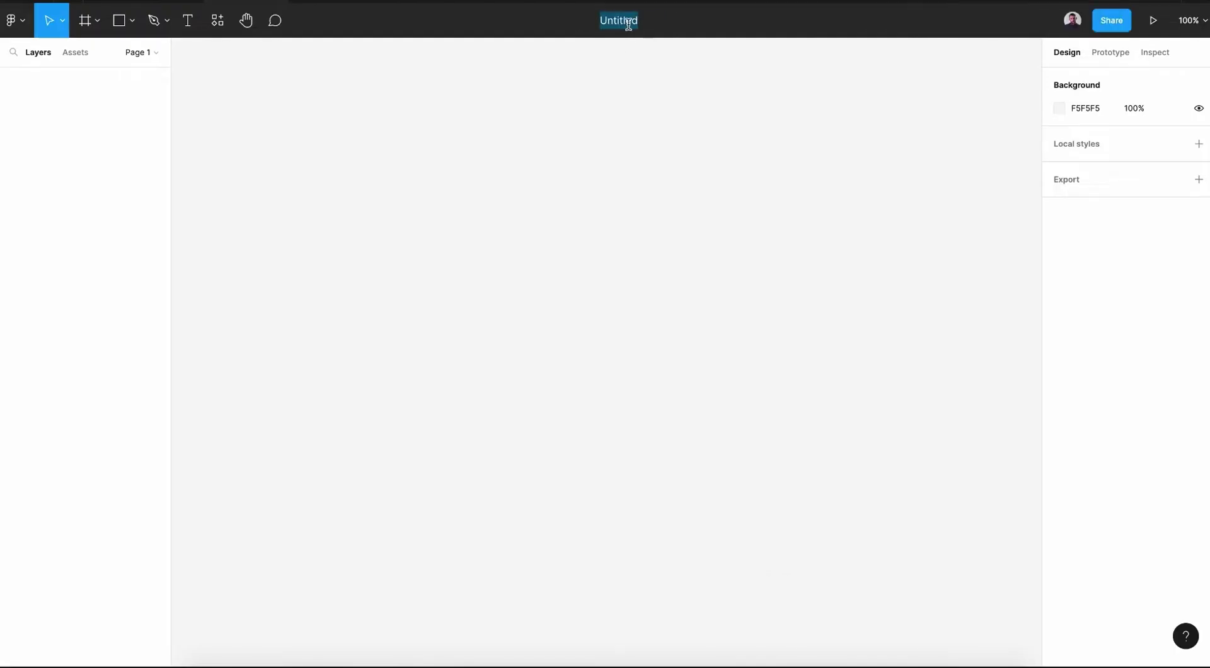
pyautogui.write('Interactive Button')
pyautogui.press('Return')
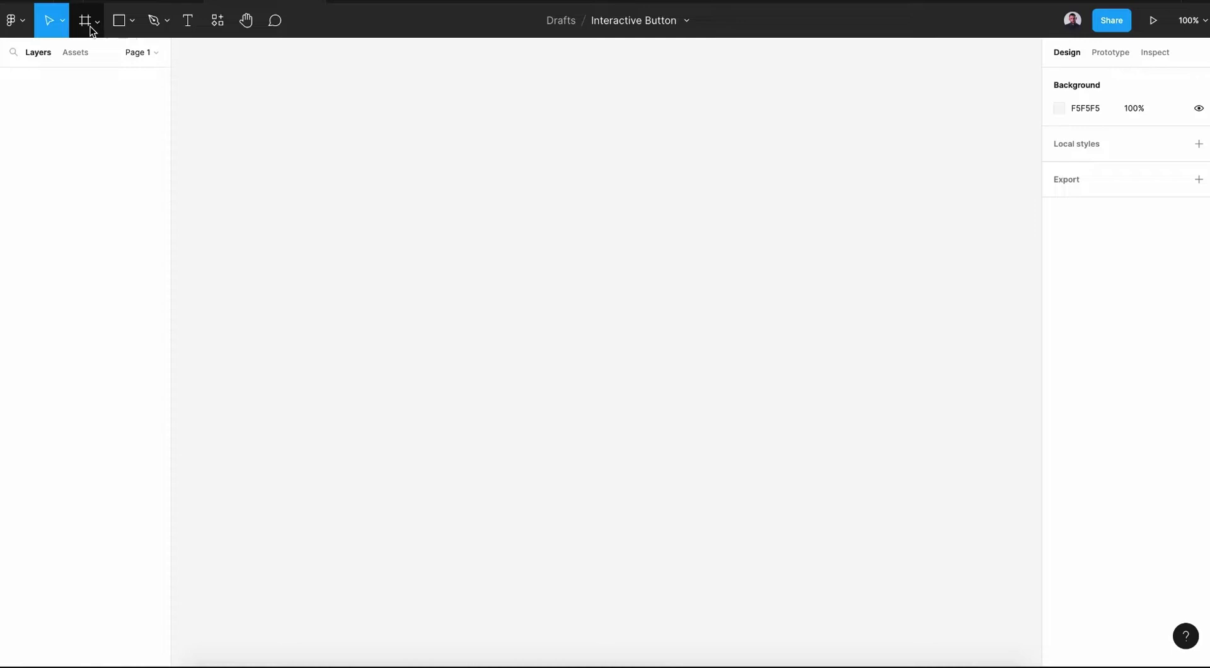
# Draw a 100×40 frame near the canvas centre and name it Default.
pyautogui.click(85, 22)
pyautogui.moveTo(418, 198); pyautogui.dragTo(538, 240)
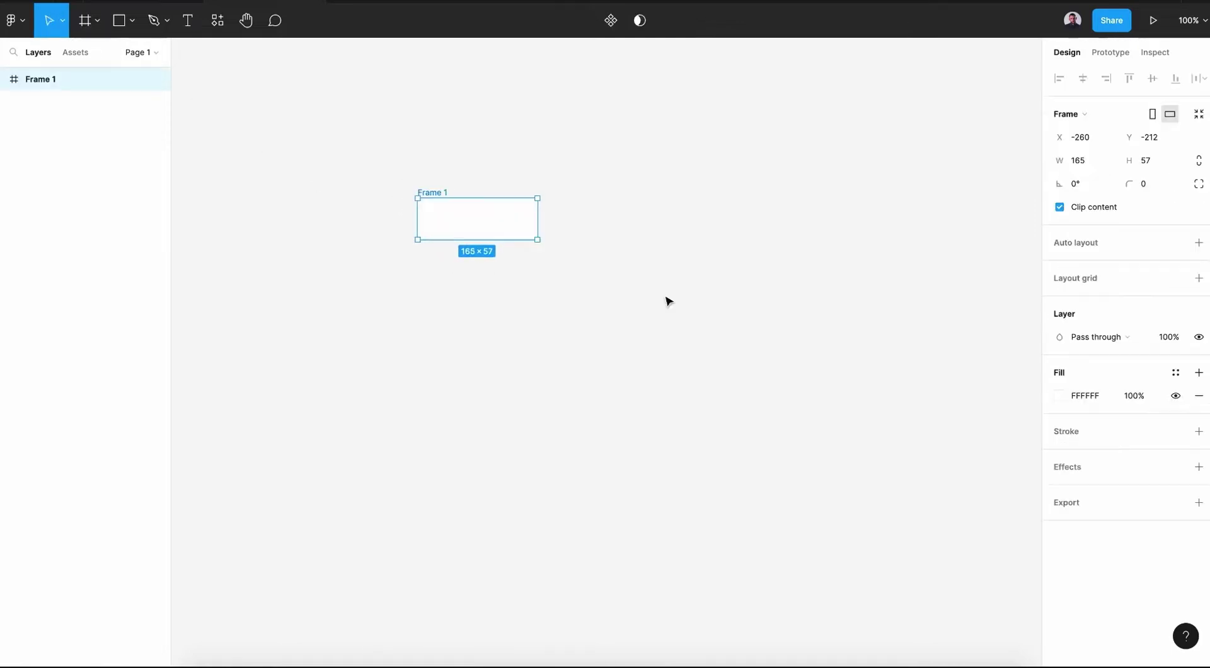
pyautogui.click(1163, 161)
pyautogui.write('40')
pyautogui.press('Return')
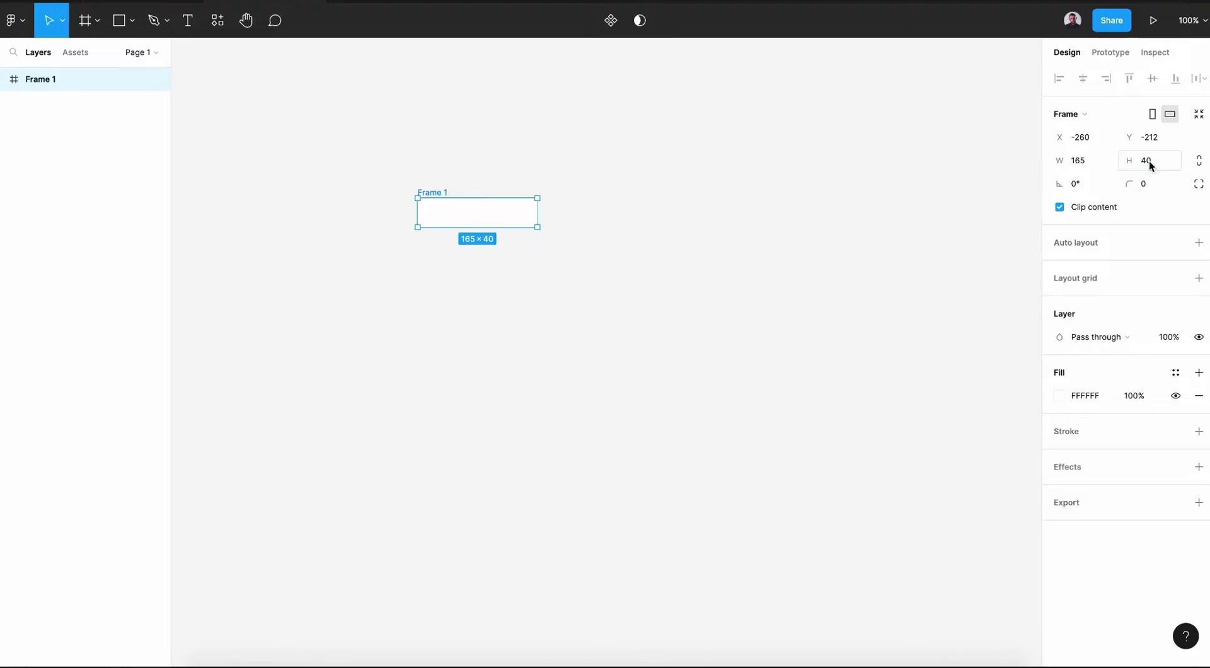
pyautogui.click(1095, 162)
pyautogui.write('100')
pyautogui.press('Return')
pyautogui.moveTo(454, 213); pyautogui.dragTo(552, 240)
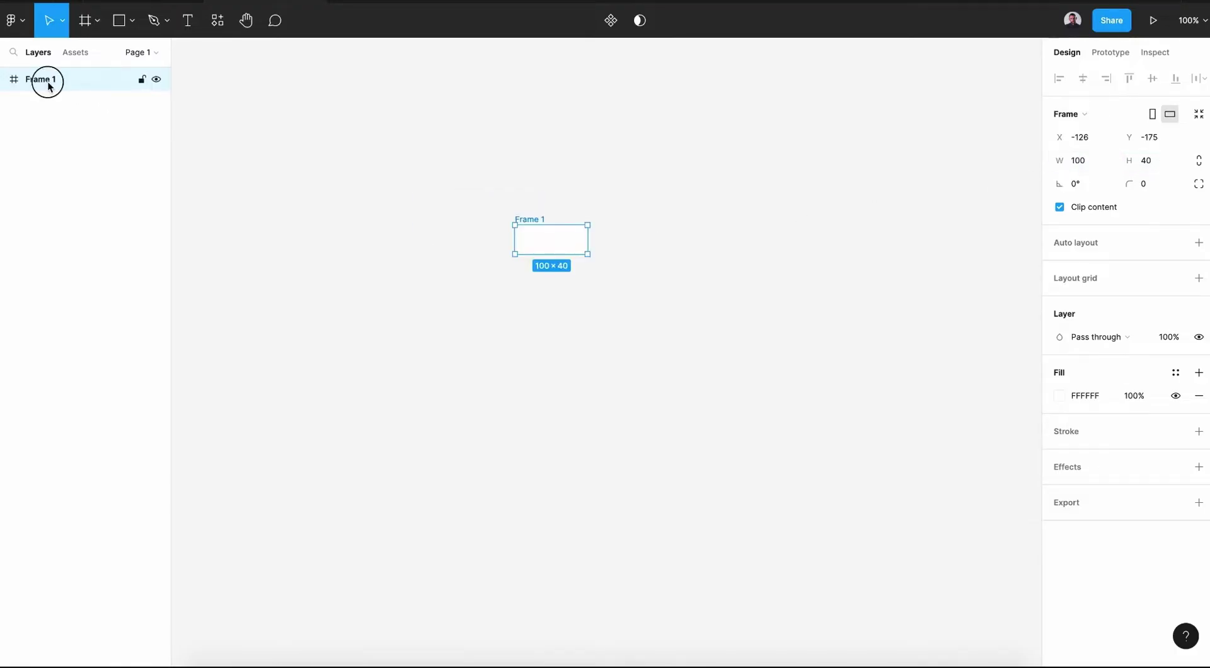
pyautogui.doubleClick(48, 82)
pyautogui.write('Default')
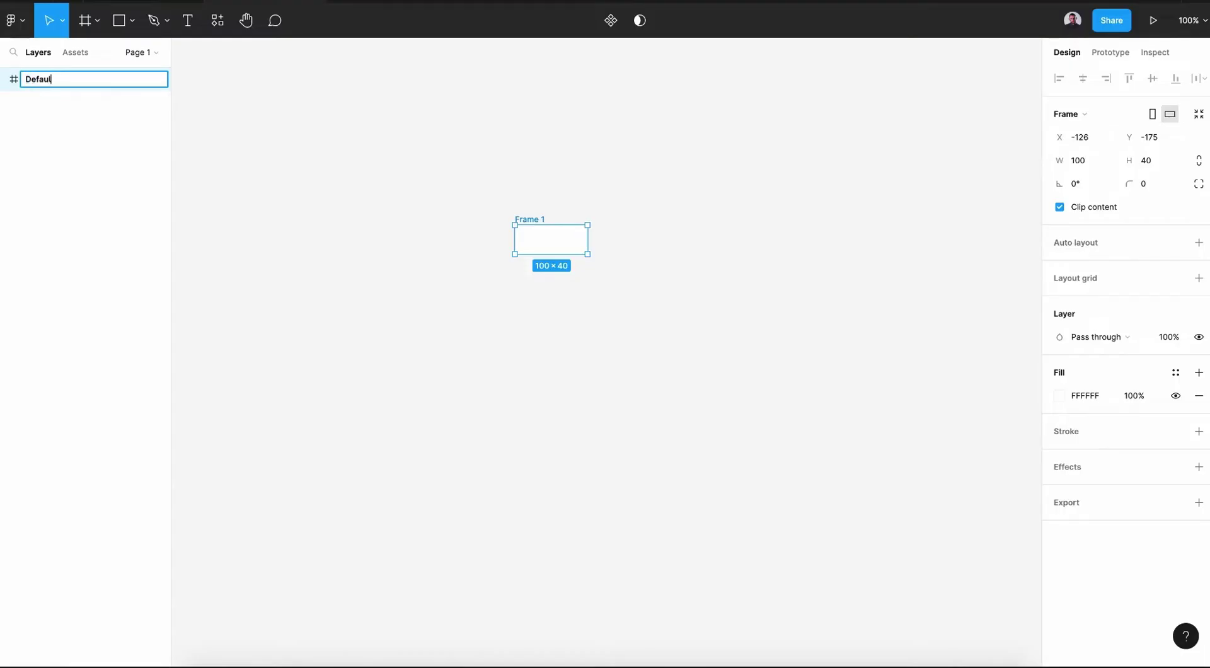
pyautogui.press('Return')
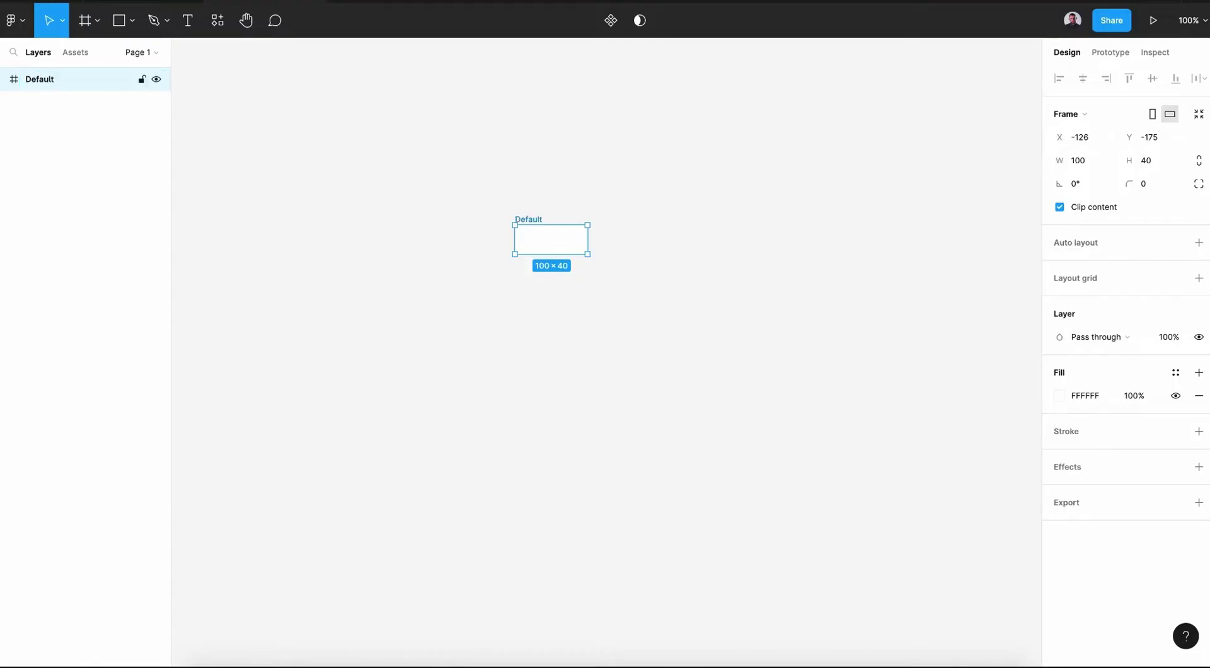
# Fill the Default frame with blue 12B1F4.
pyautogui.click(1059, 396)
pyautogui.moveTo(962, 494); pyautogui.dragTo(974, 494)
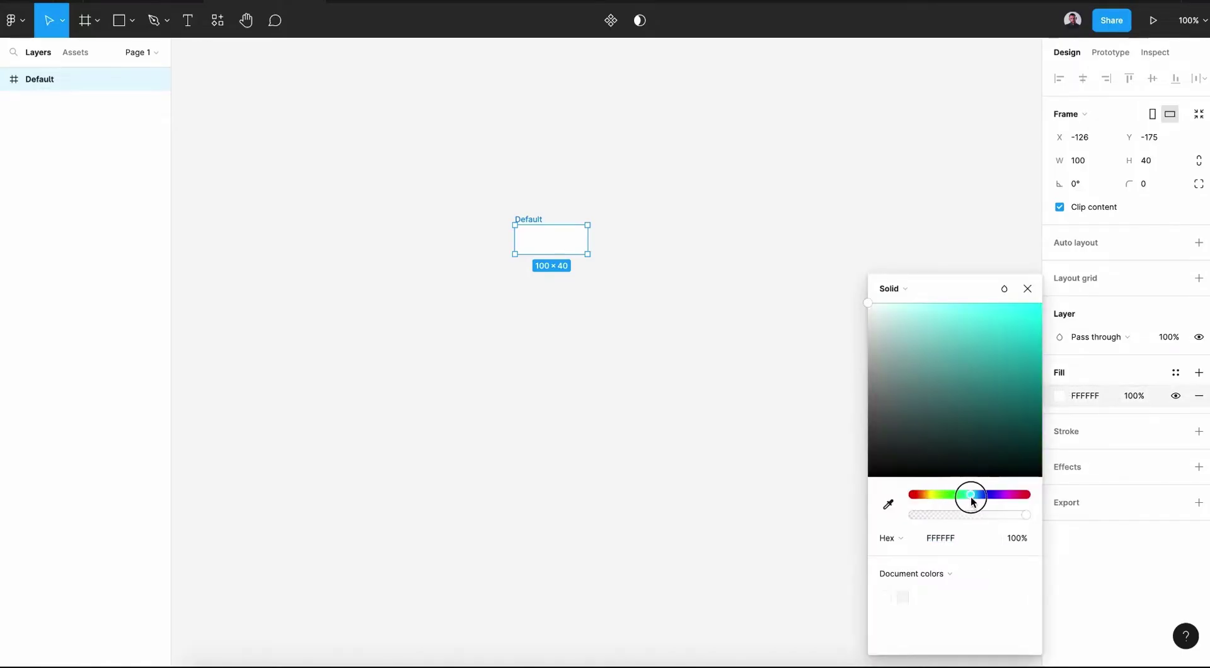
pyautogui.click(1019, 329)
pyautogui.moveTo(1021, 336); pyautogui.dragTo(1029, 288)
pyautogui.click(1028, 289)
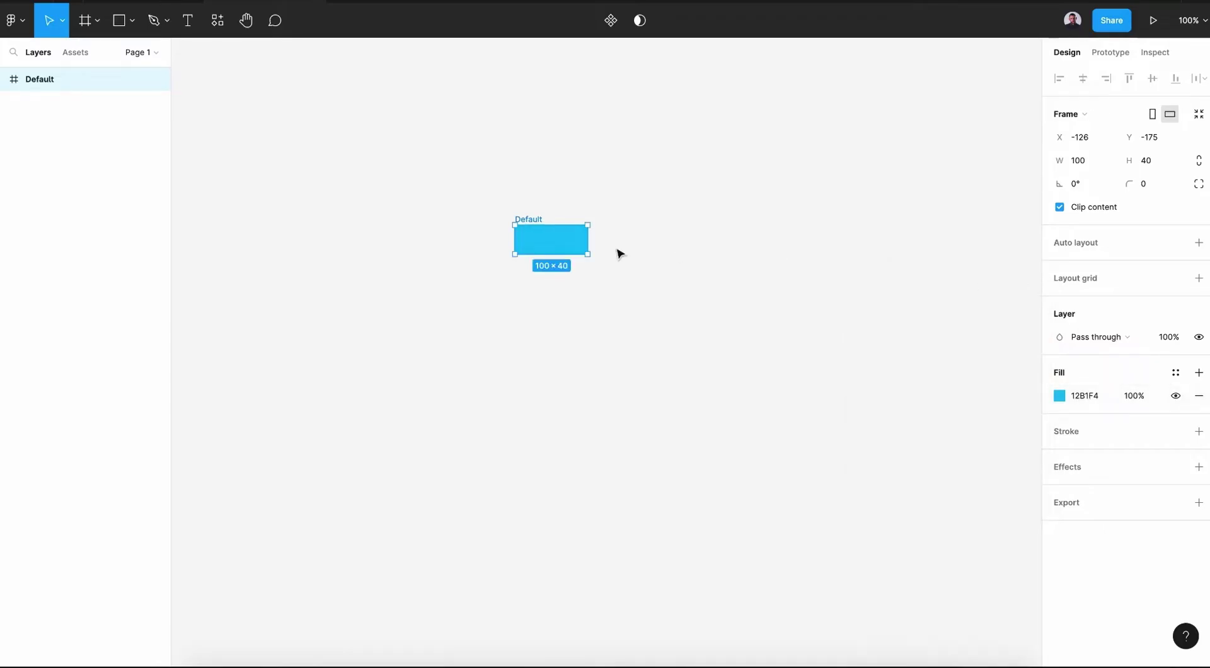
pyautogui.scroll(5, 529, 239)
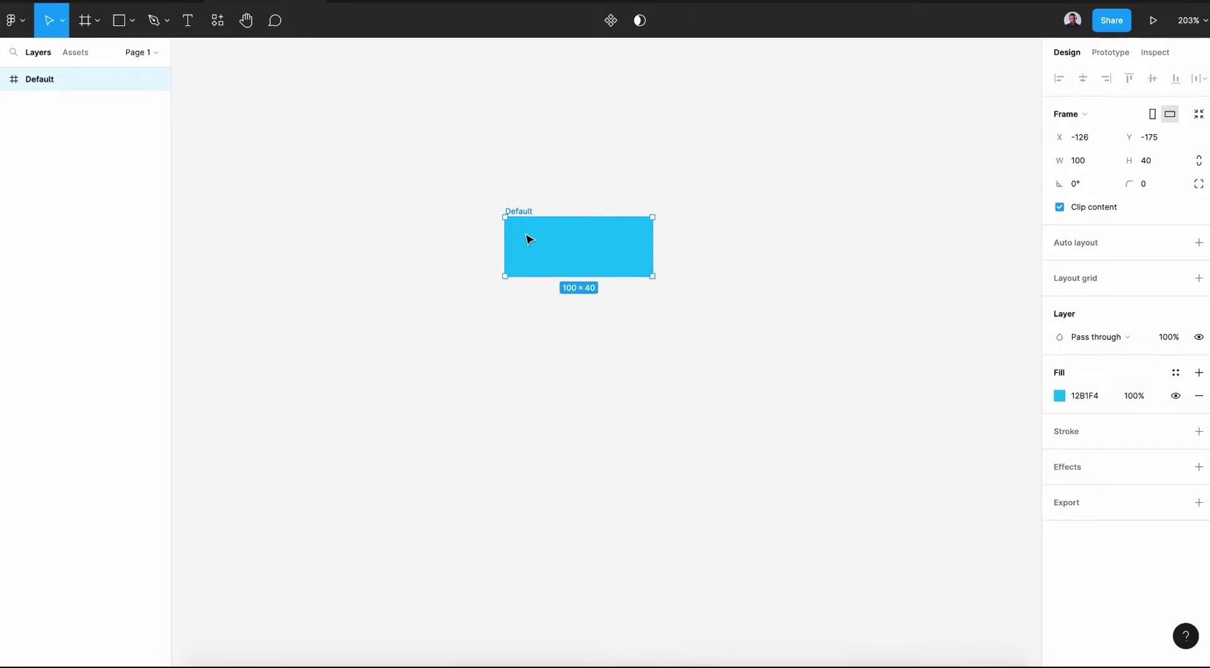
pyautogui.scroll(2, 529, 240)
pyautogui.click(528, 239)
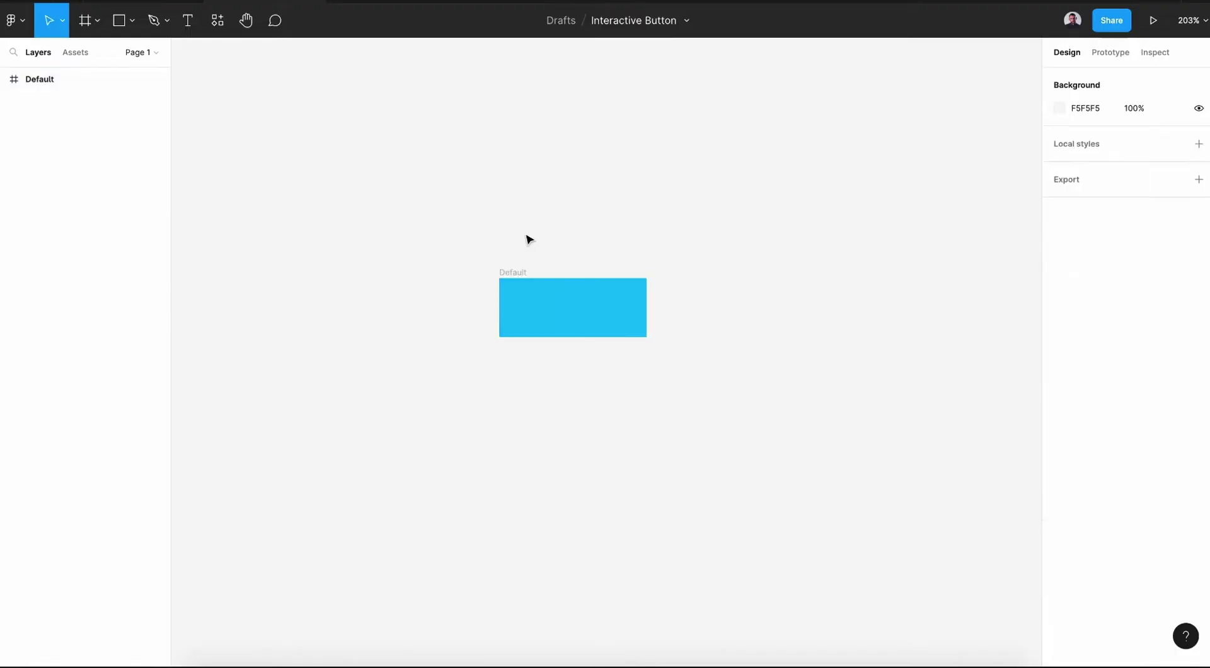
# Add a 'Button' text label inside the Default frame.
pyautogui.click(182, 30)
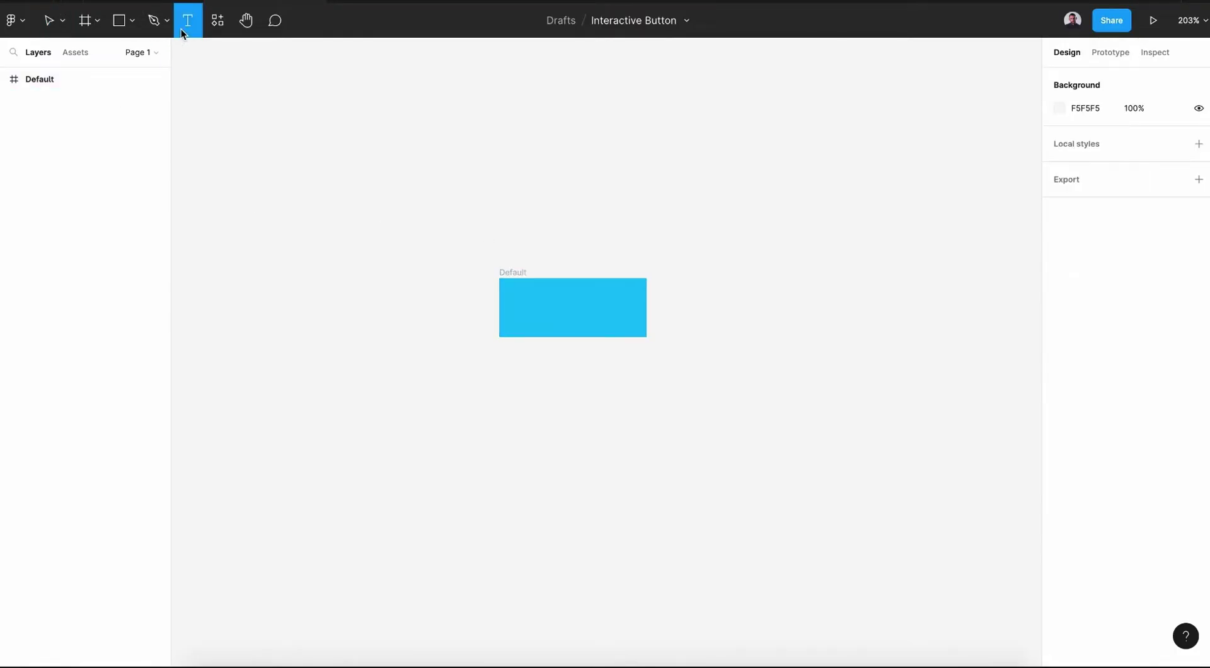
pyautogui.click(569, 304)
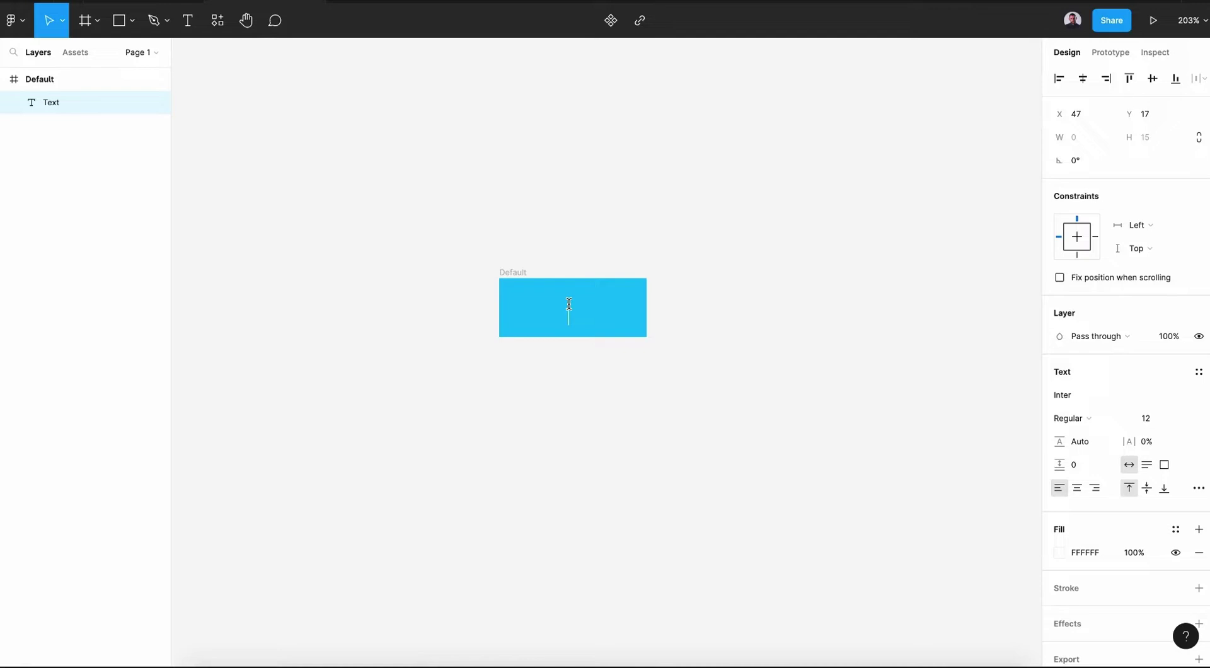
pyautogui.write('Button')
pyautogui.press('Escape')
pyautogui.moveTo(600, 310)
pyautogui.mouseDown()
pyautogui.moveTo(575, 307)
pyautogui.moveTo(586, 310)
pyautogui.mouseUp()
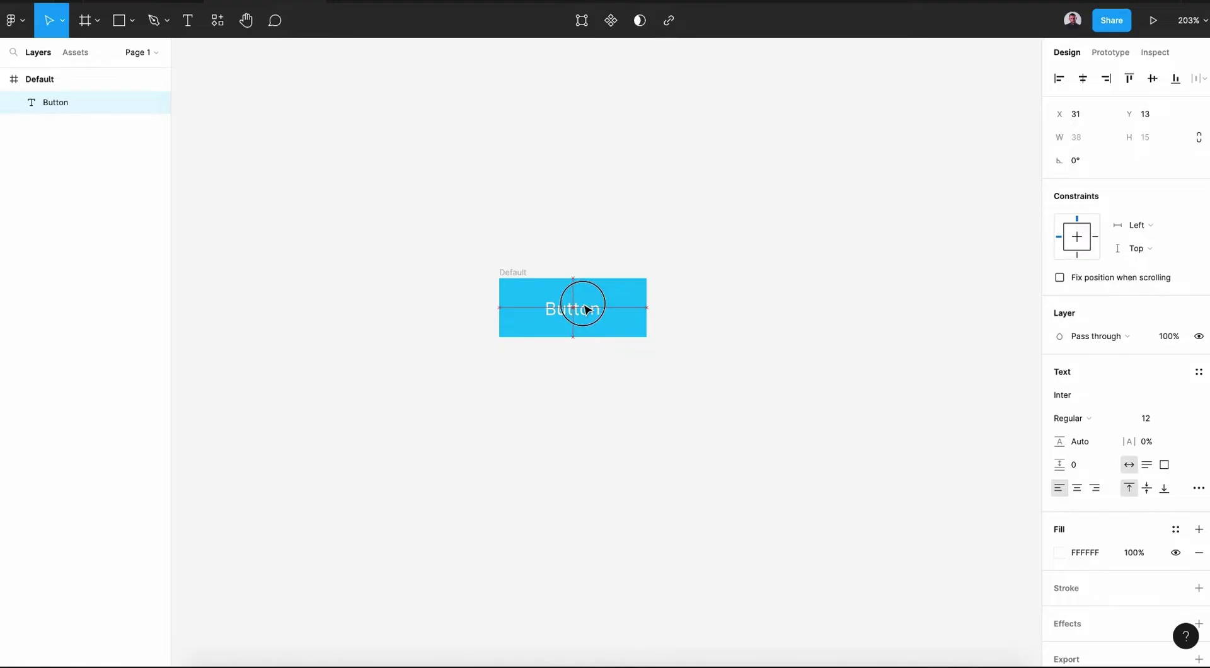
pyautogui.click(596, 401)
pyautogui.click(582, 322)
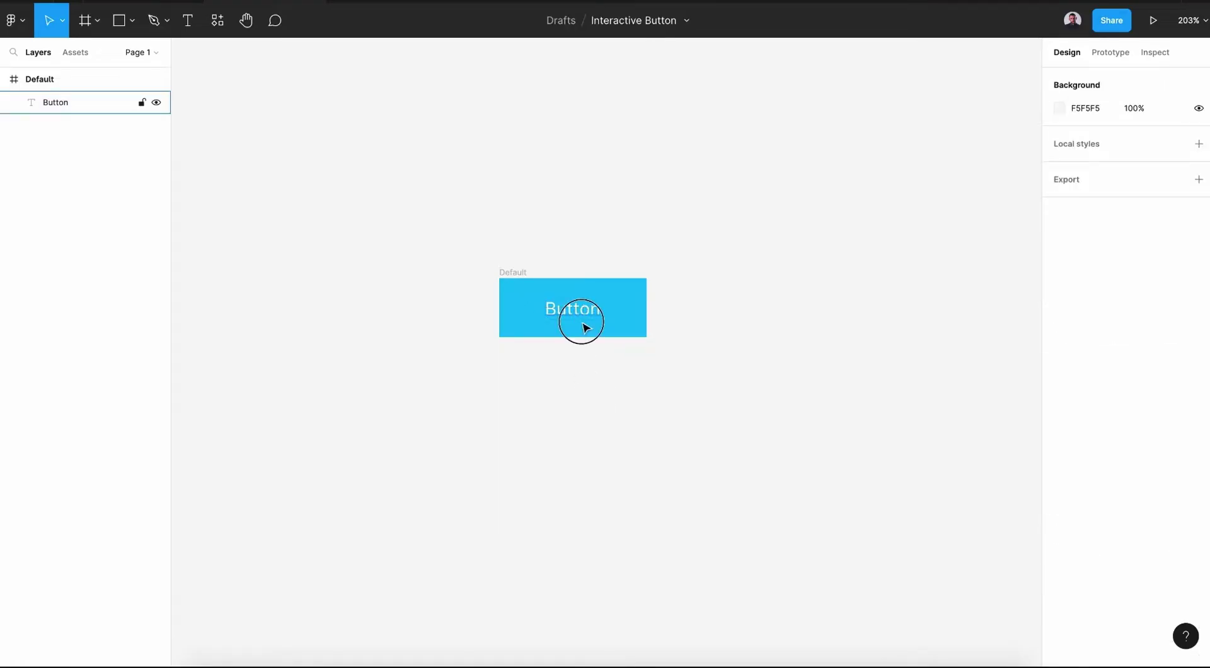
# Set the label to Roboto 14 and centre it horizontally and vertically in the frame.
pyautogui.click(1092, 395)
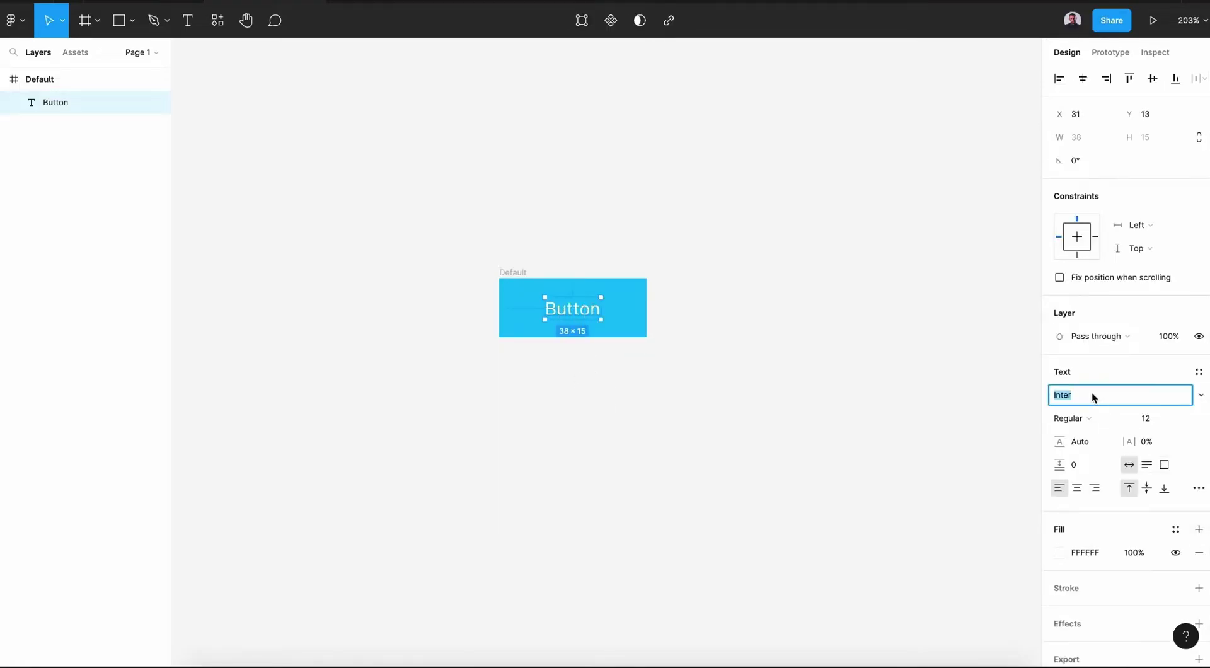
pyautogui.write('Roboto')
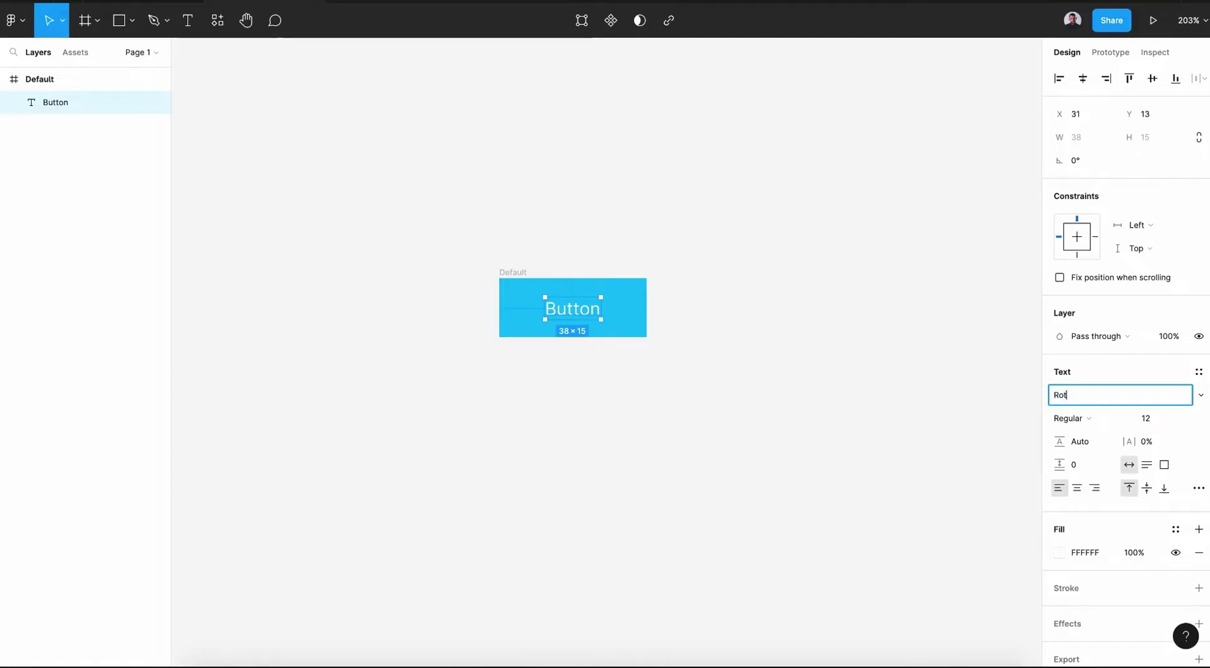
pyautogui.click(1167, 419)
pyautogui.write('14')
pyautogui.press('Return')
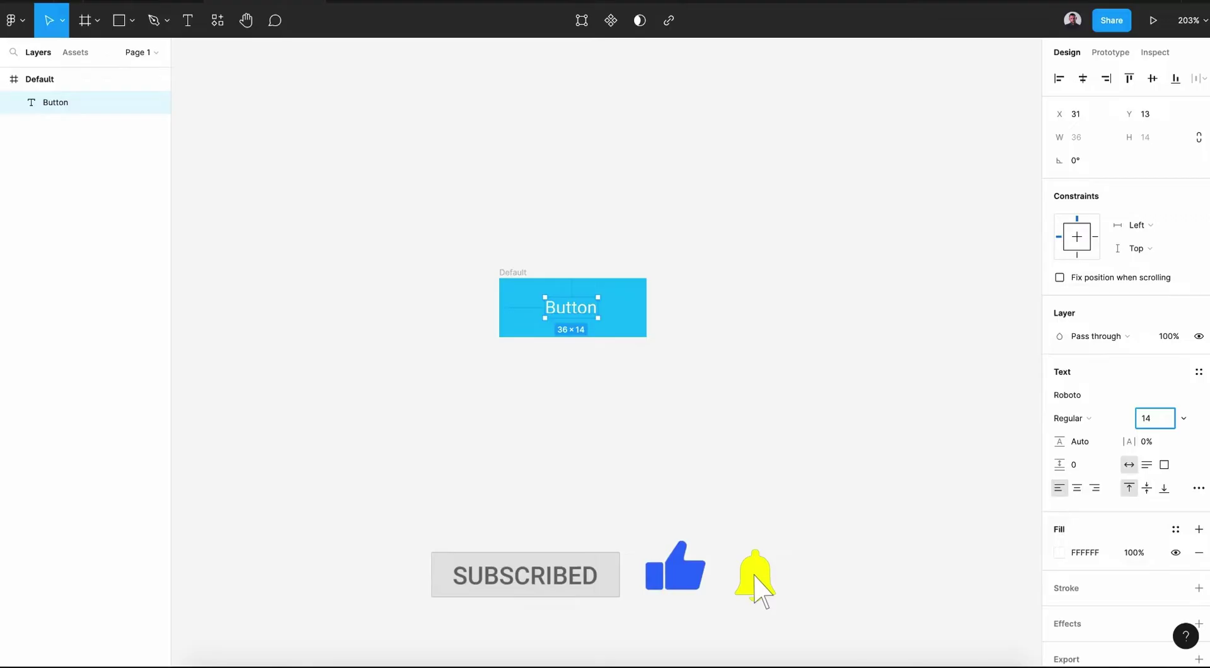
pyautogui.click(1085, 80)
pyautogui.click(1152, 82)
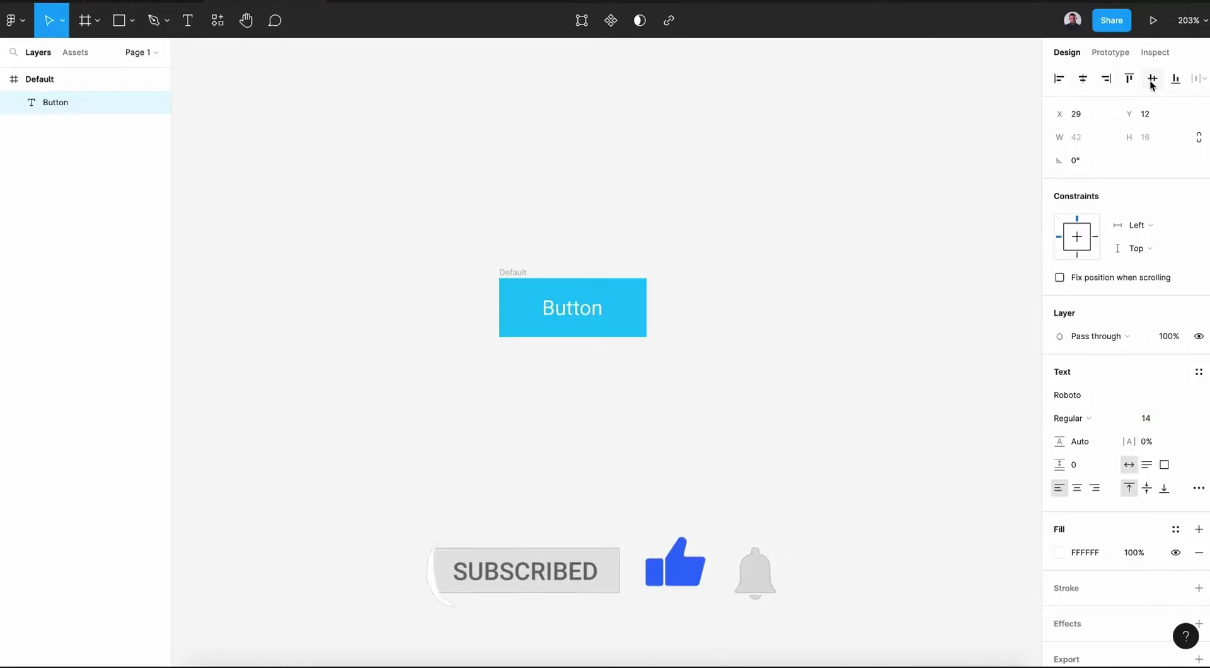
pyautogui.click(782, 307)
# Apply hug-contents auto layout to the Default frame with centre alignment.
pyautogui.click(552, 322)
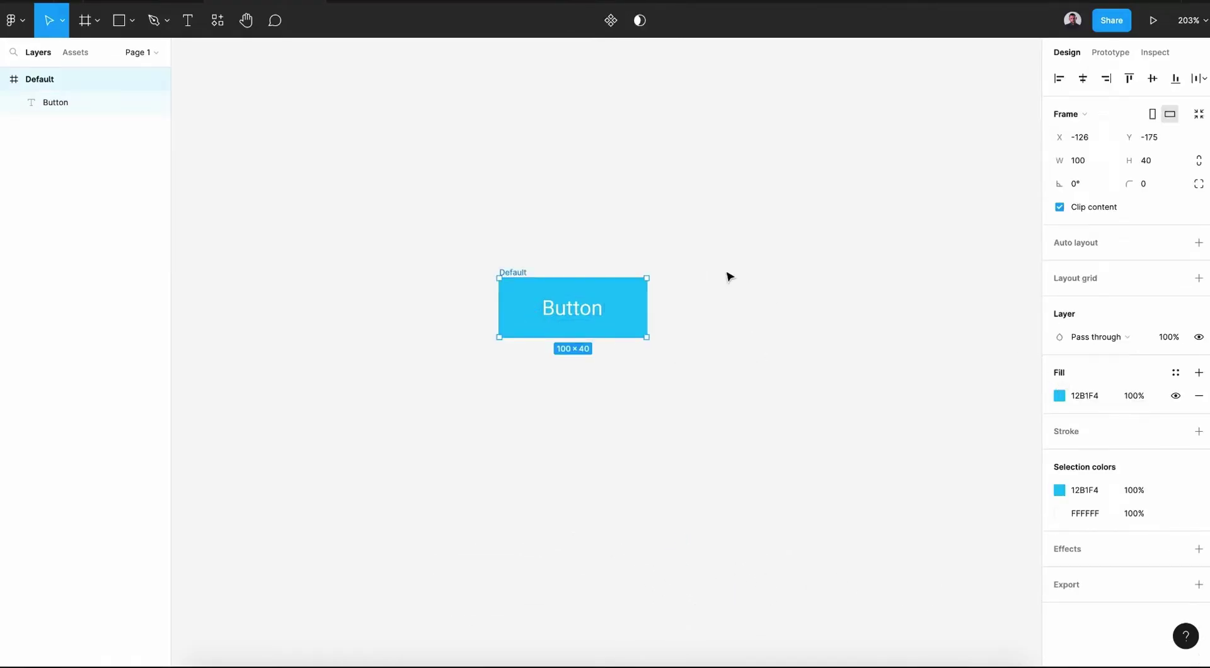
pyautogui.click(1198, 243)
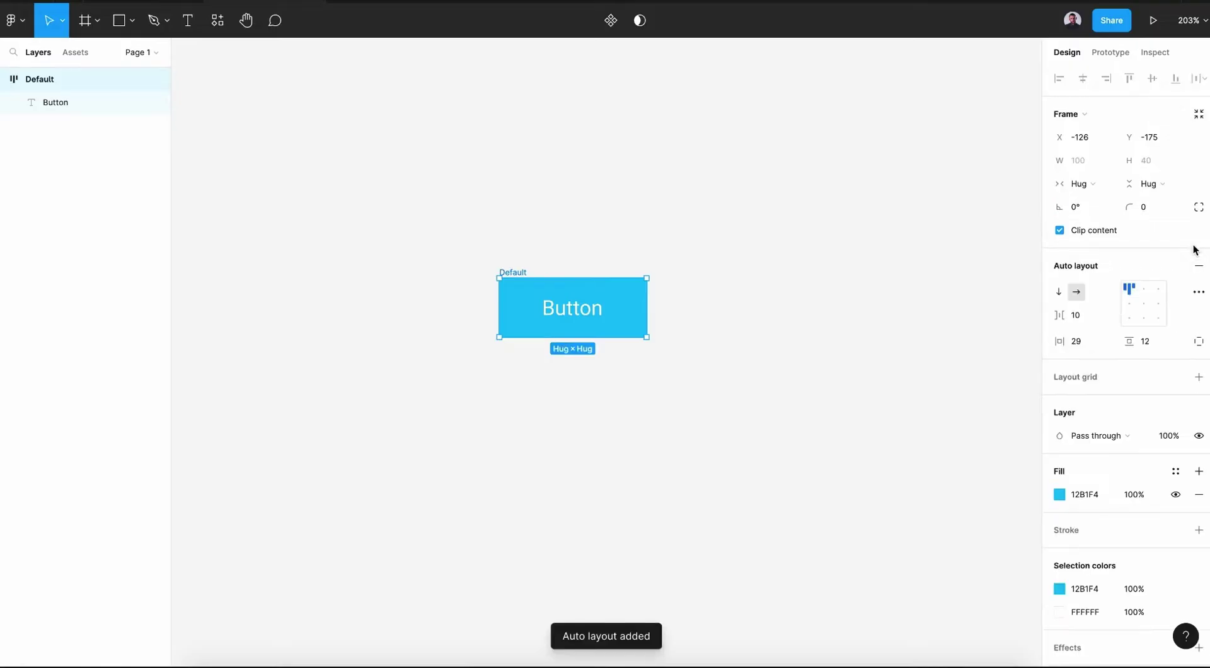
pyautogui.click(1145, 306)
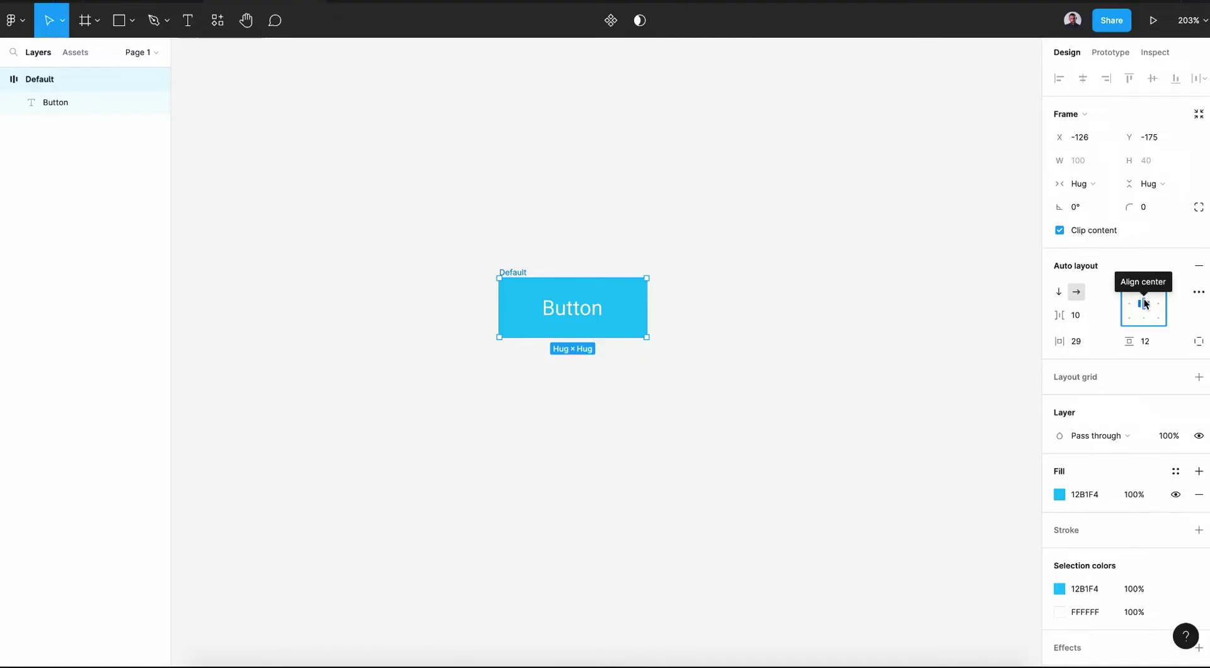
pyautogui.click(435, 224)
pyautogui.click(525, 275)
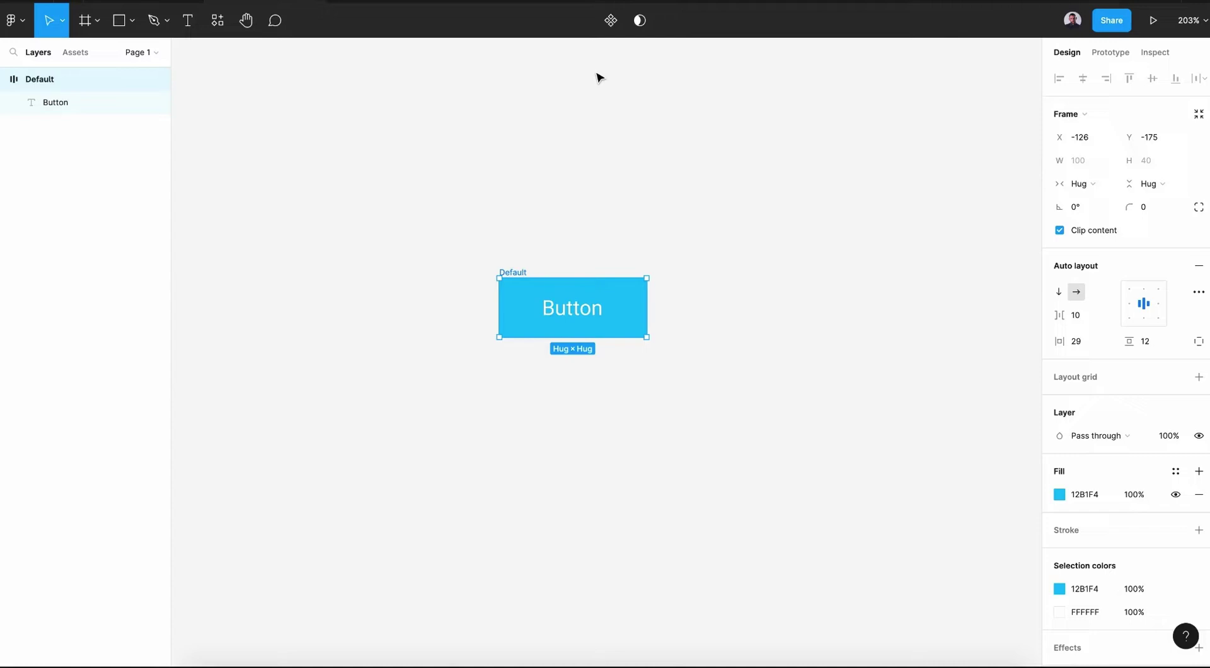
# Make Default a component and add a second variant named Hovered.
pyautogui.click(611, 22)
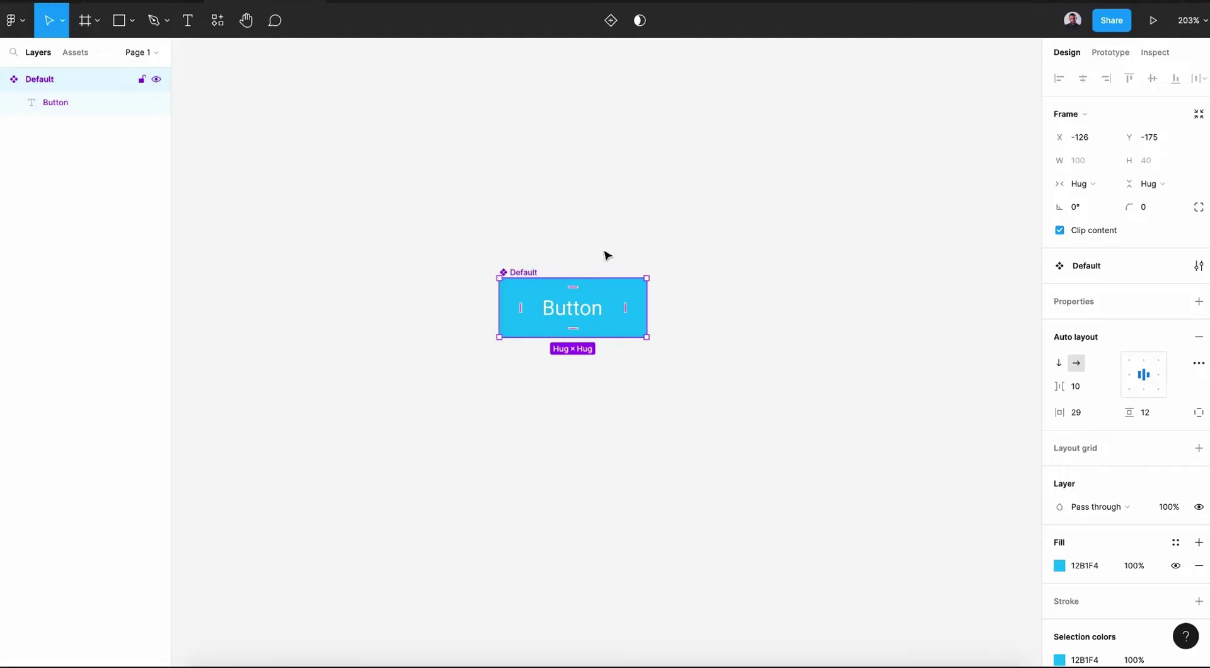
pyautogui.click(611, 22)
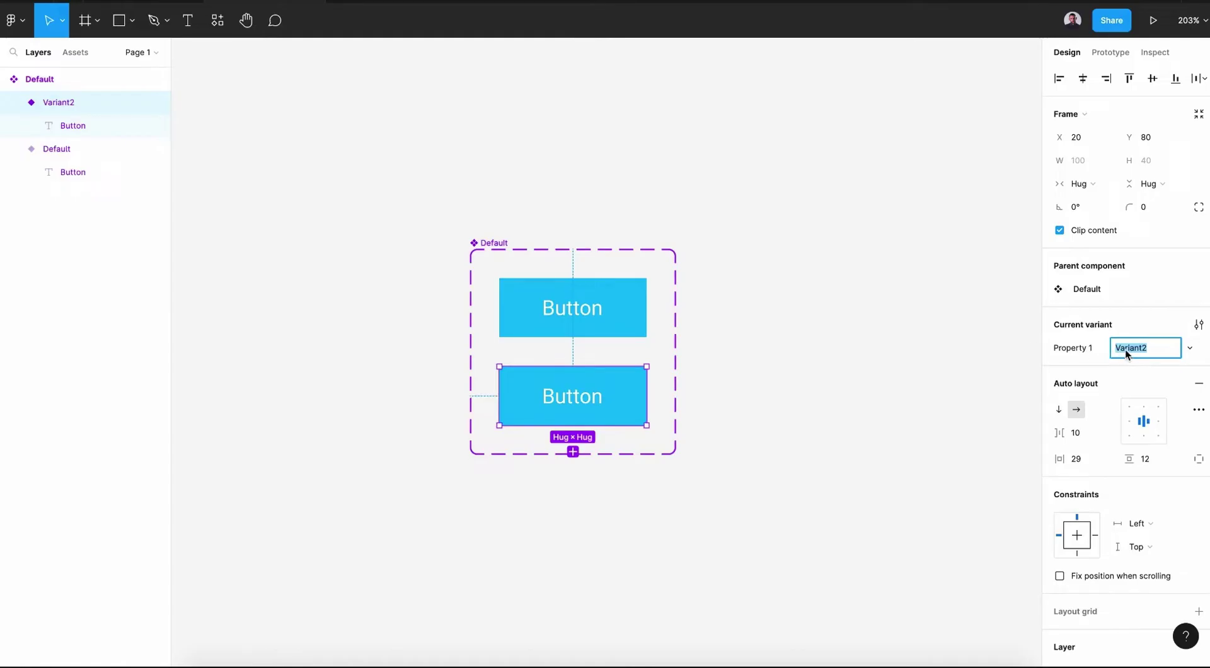
pyautogui.write('Hovered')
pyautogui.press('Return')
# Rename the variant property to States.
pyautogui.click(501, 245)
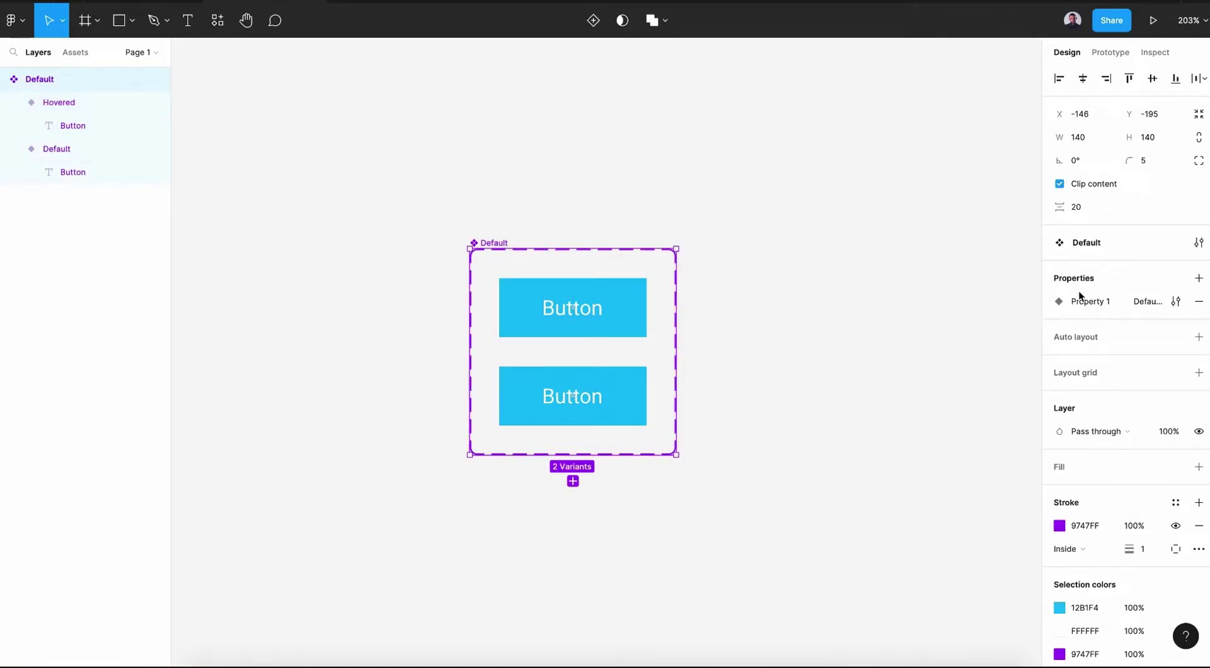
pyautogui.click(1177, 302)
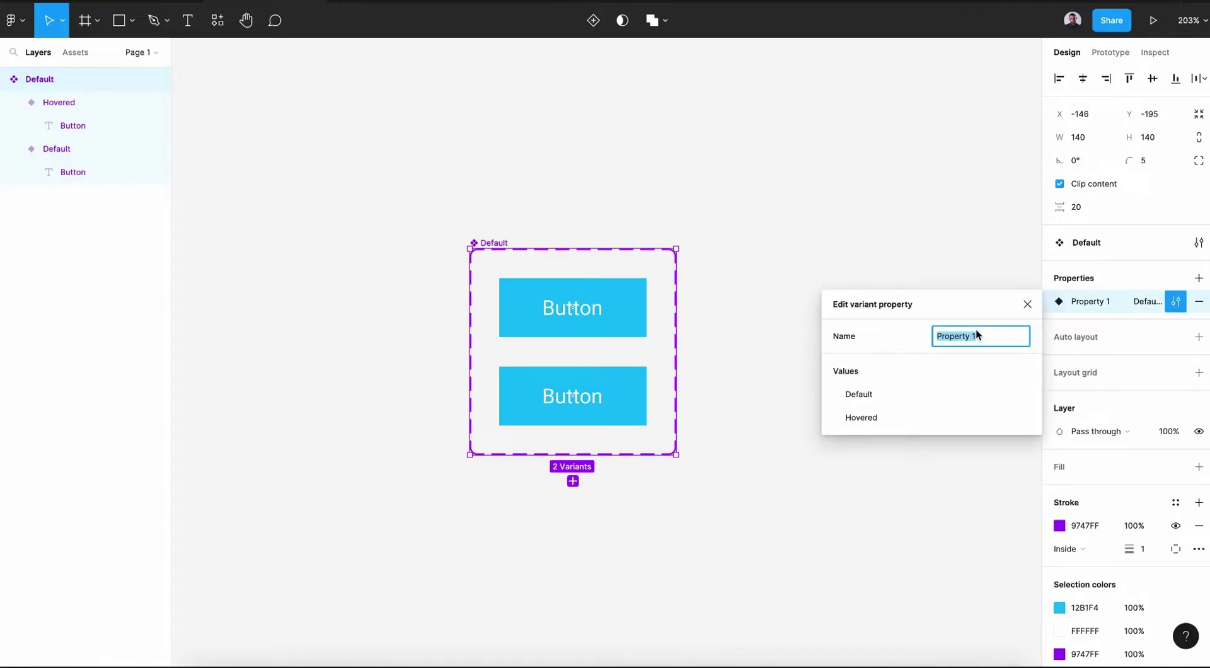
pyautogui.write('States')
pyautogui.click(572, 315)
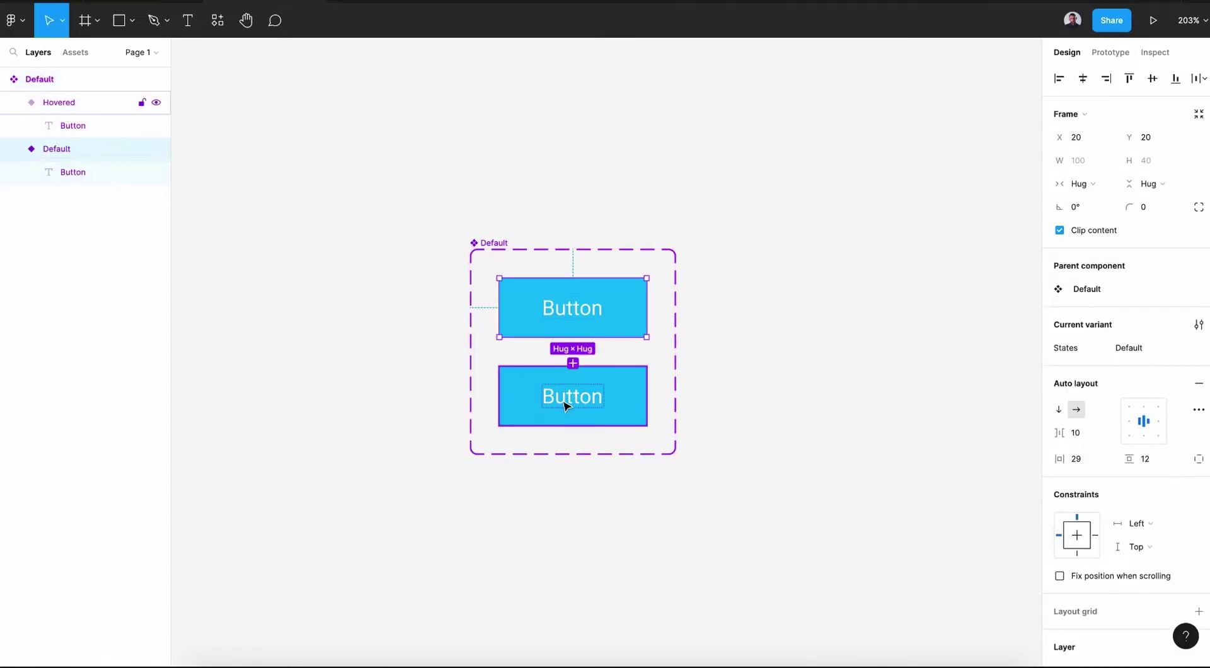
# Place Hovered beside Default and resize the component set to fit.
pyautogui.click(568, 404)
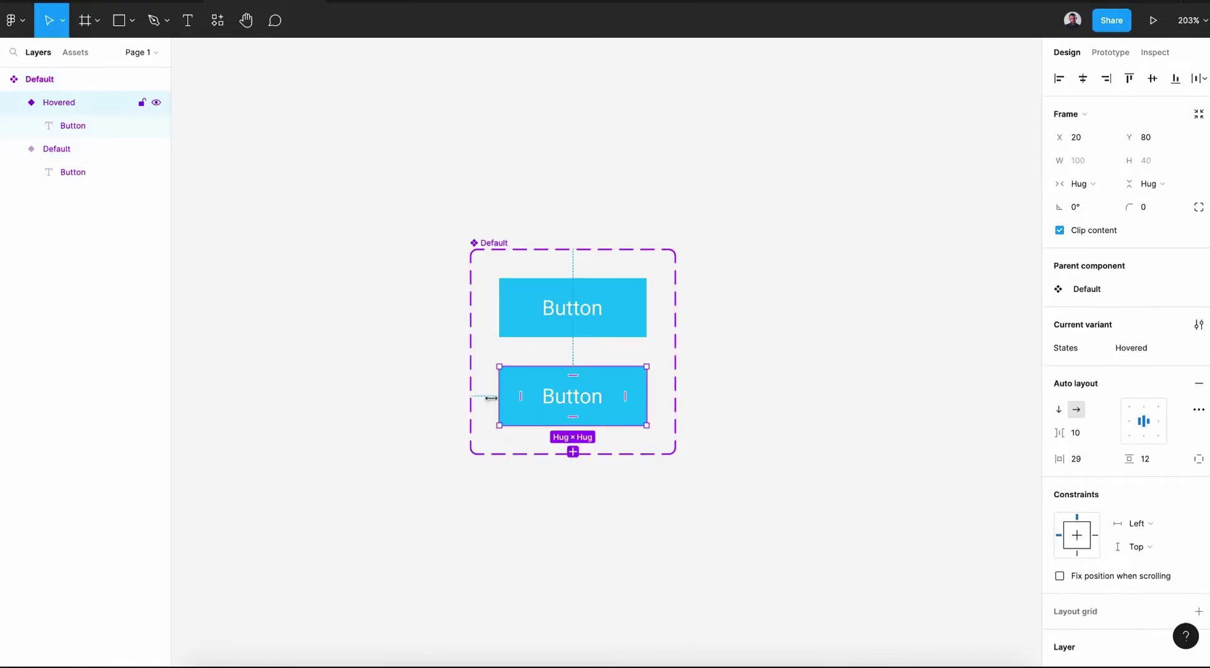
pyautogui.click(662, 406)
pyautogui.moveTo(675, 350); pyautogui.dragTo(1006, 378)
pyautogui.click(624, 397)
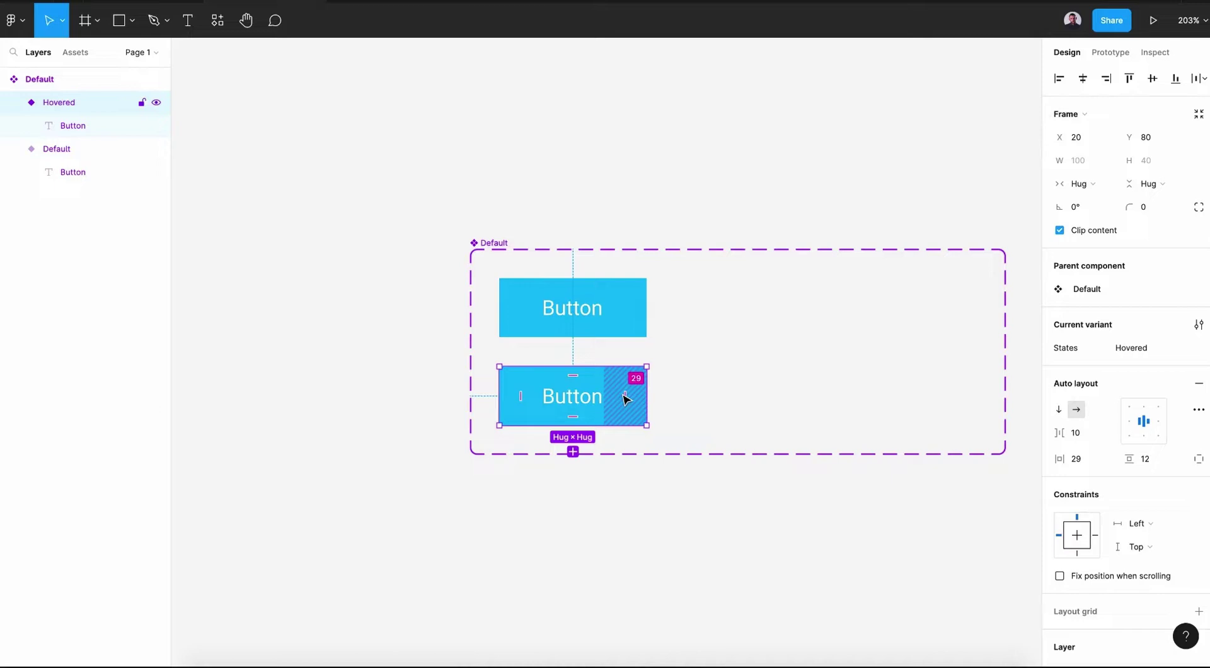
pyautogui.moveTo(624, 397); pyautogui.dragTo(819, 303)
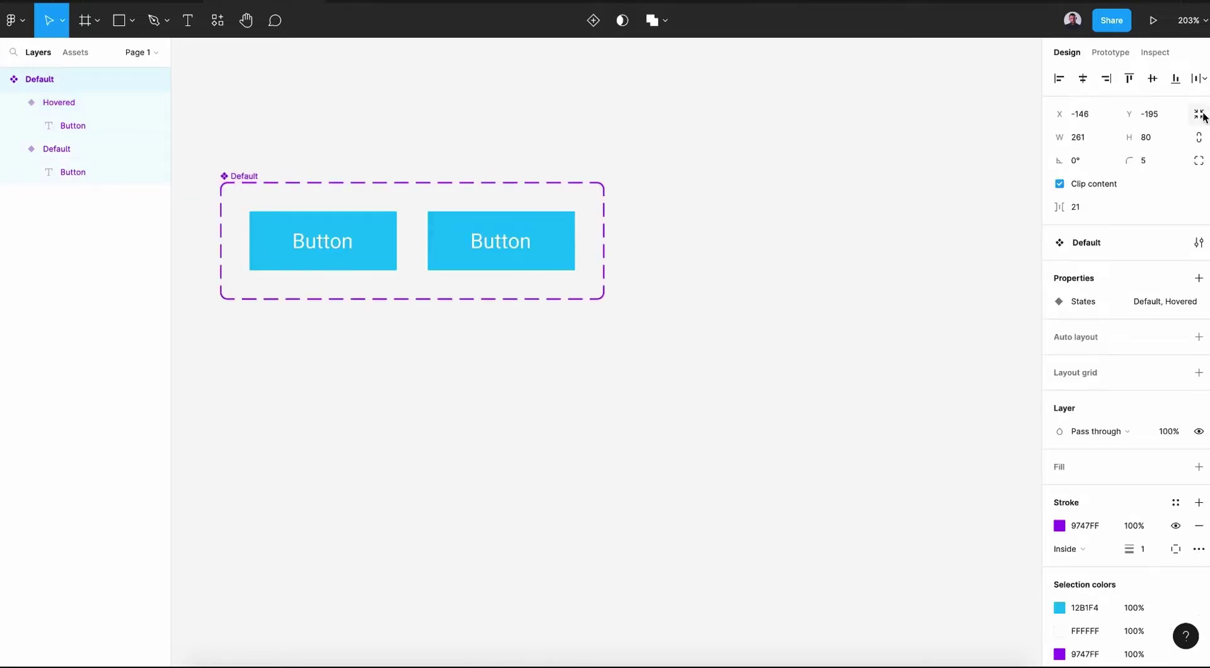
pyautogui.click(1199, 115)
pyautogui.click(560, 250)
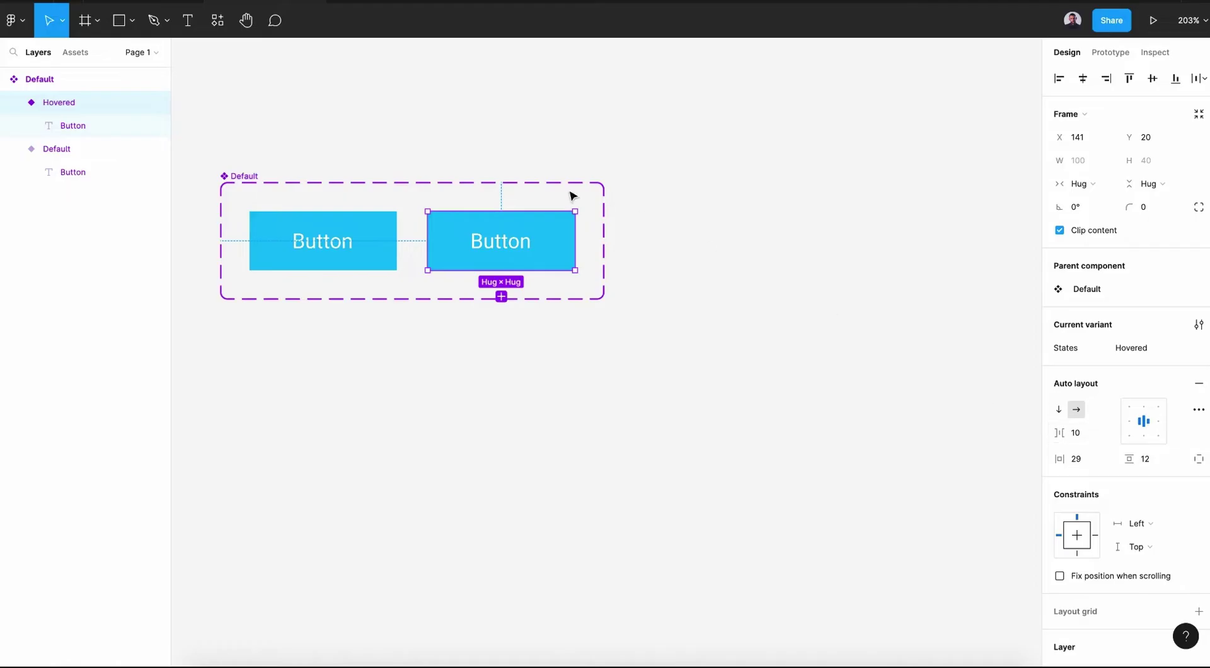
# Darken the Hovered button's fill to 1194CC.
pyautogui.scroll(-5, 1156, 459)
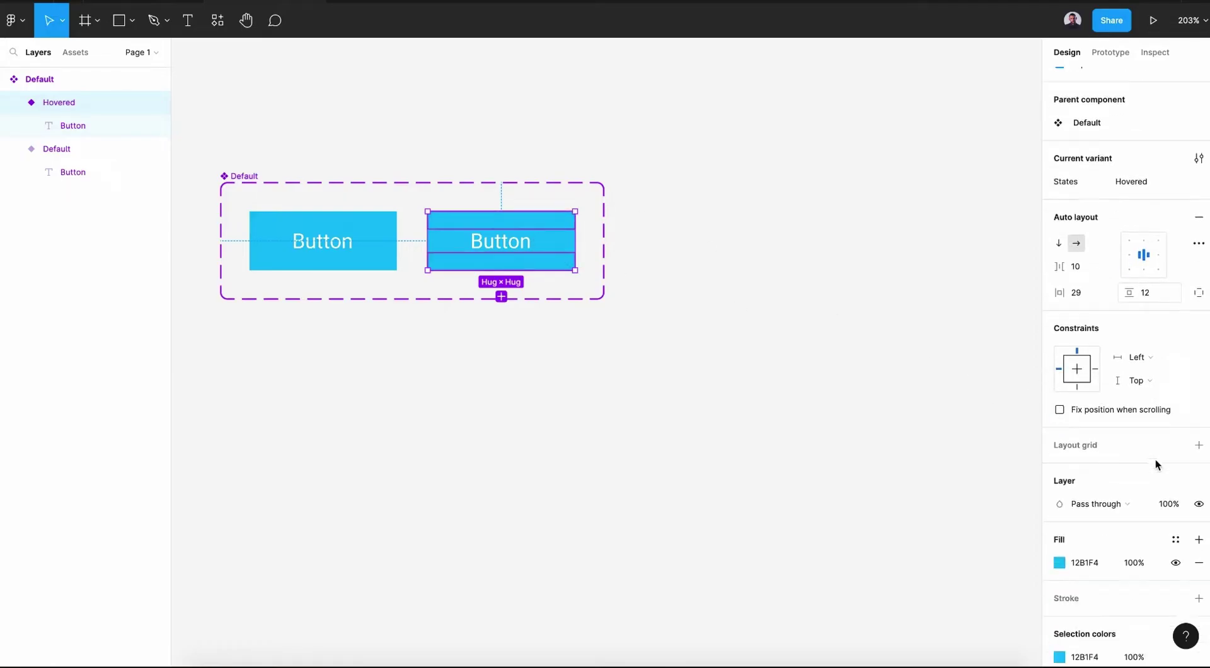
pyautogui.click(1060, 424)
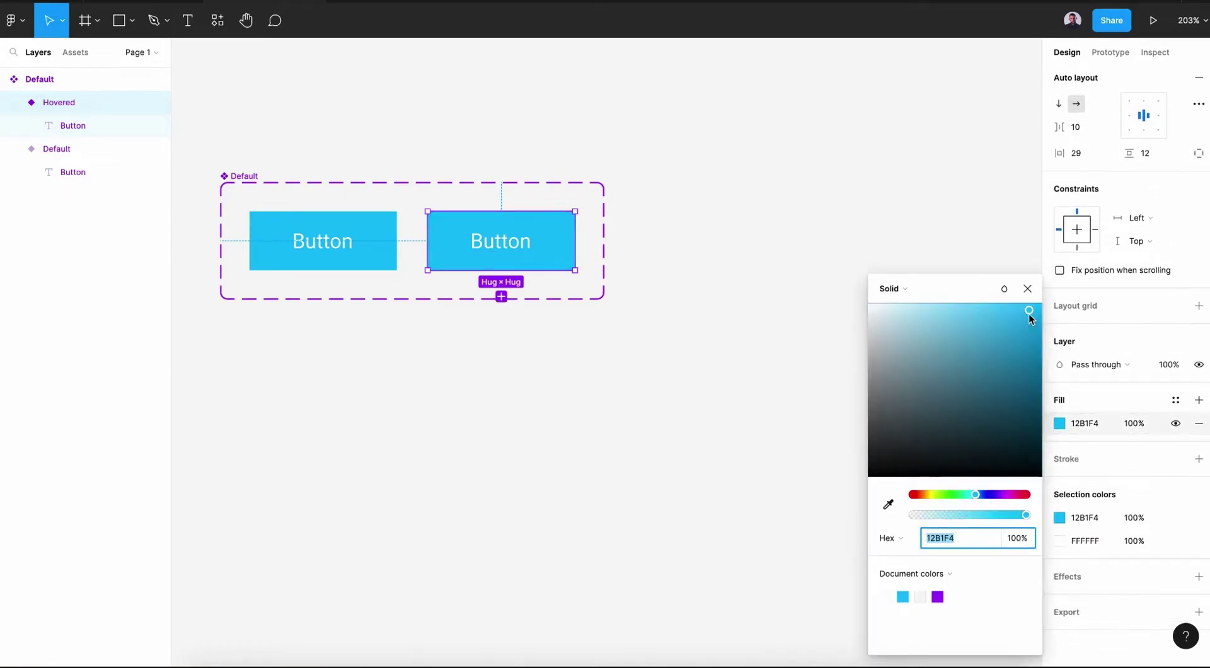
pyautogui.moveTo(1030, 312); pyautogui.dragTo(1028, 347)
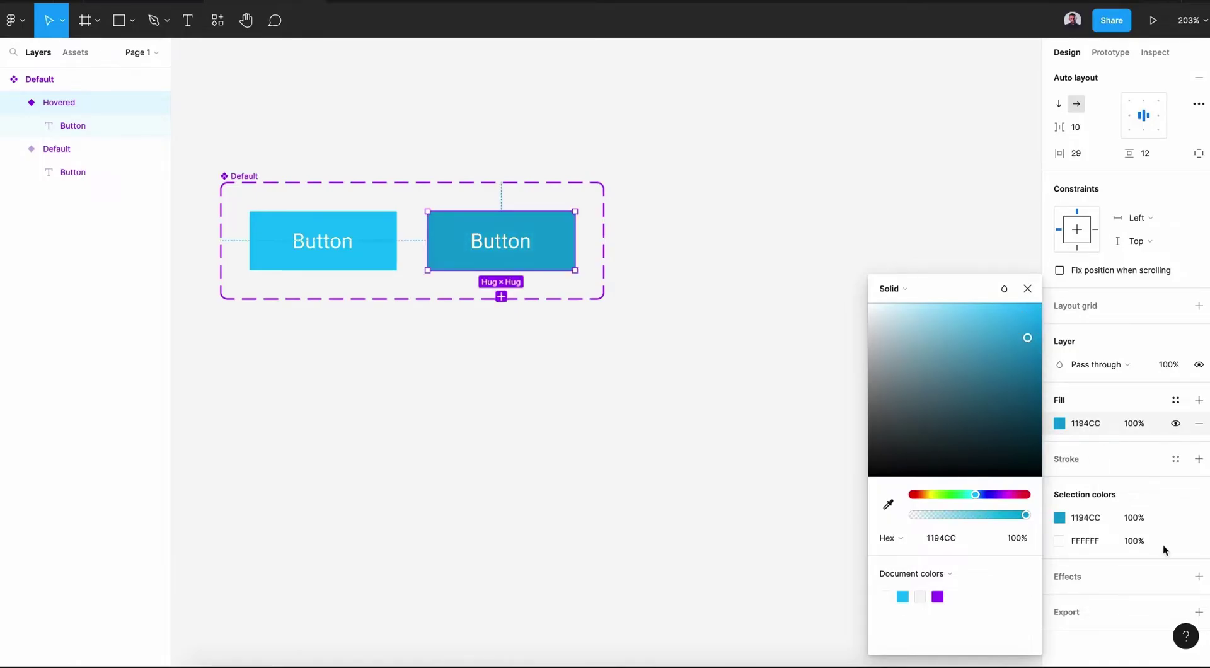
# Give the Hovered button a drop shadow at 10% opacity.
pyautogui.click(1199, 576)
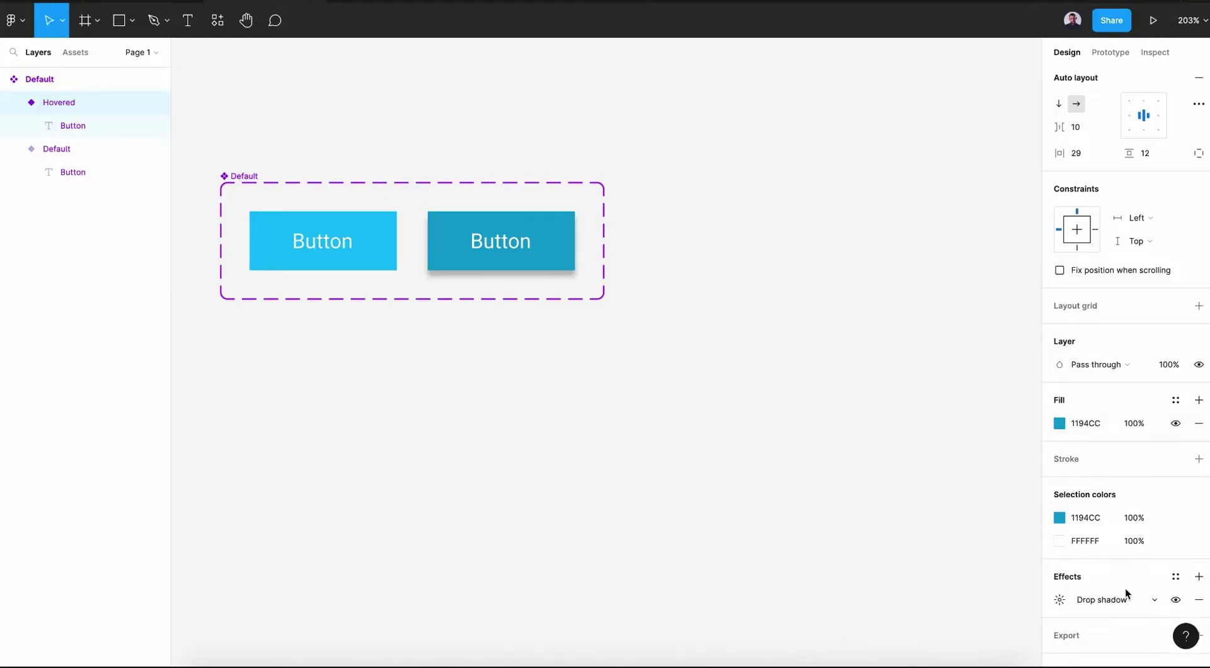
pyautogui.click(1060, 599)
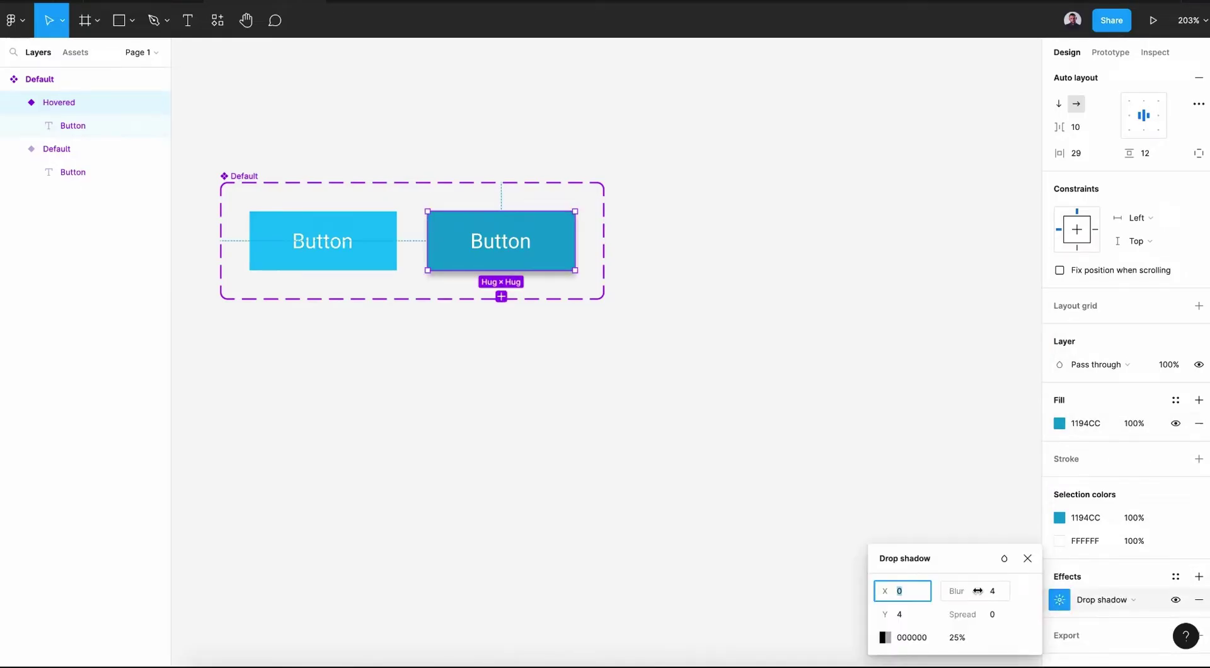
pyautogui.click(956, 640)
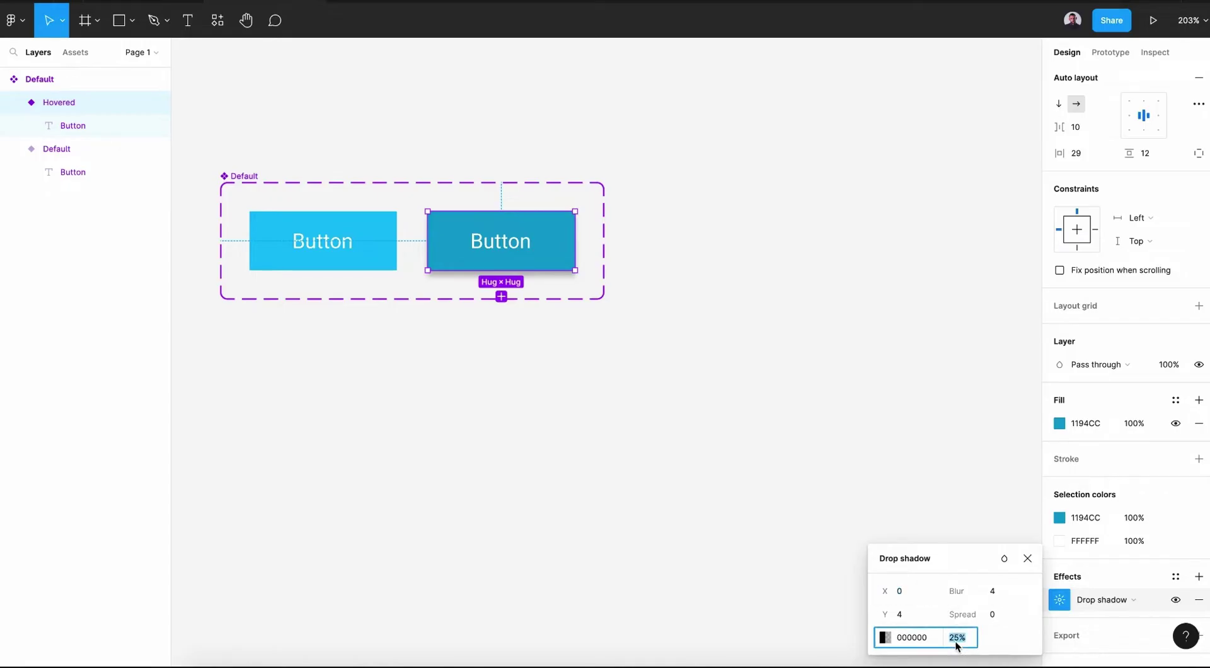
pyautogui.write('10')
pyautogui.press('Return')
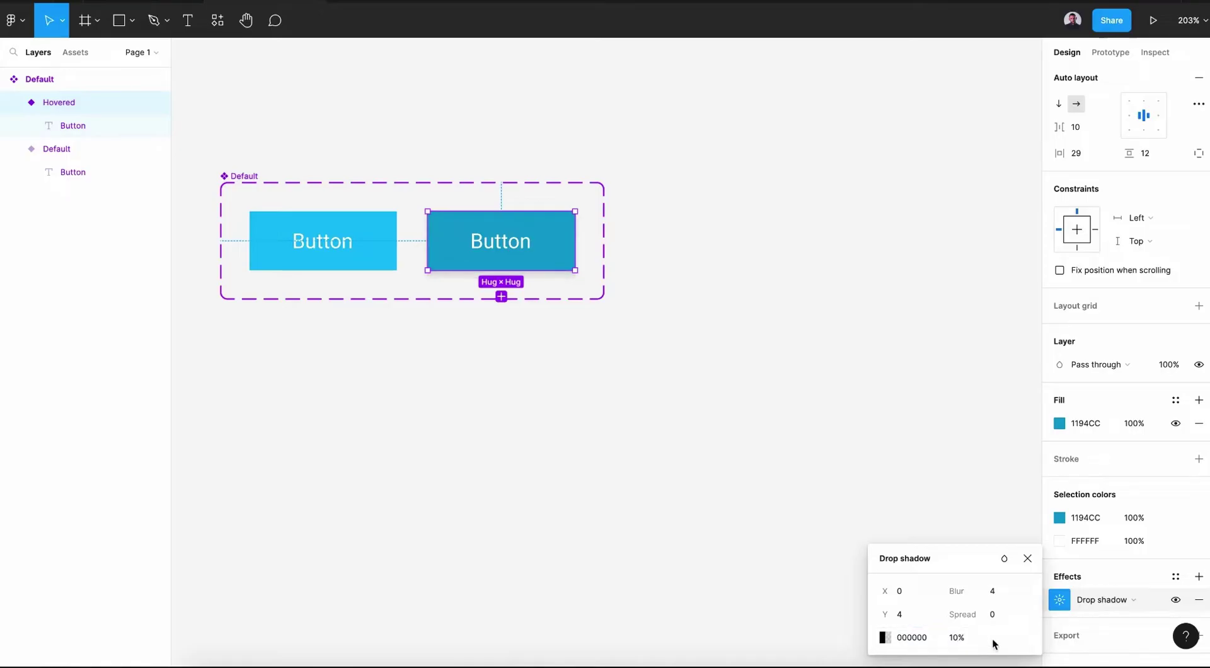
pyautogui.click(1028, 560)
pyautogui.click(717, 421)
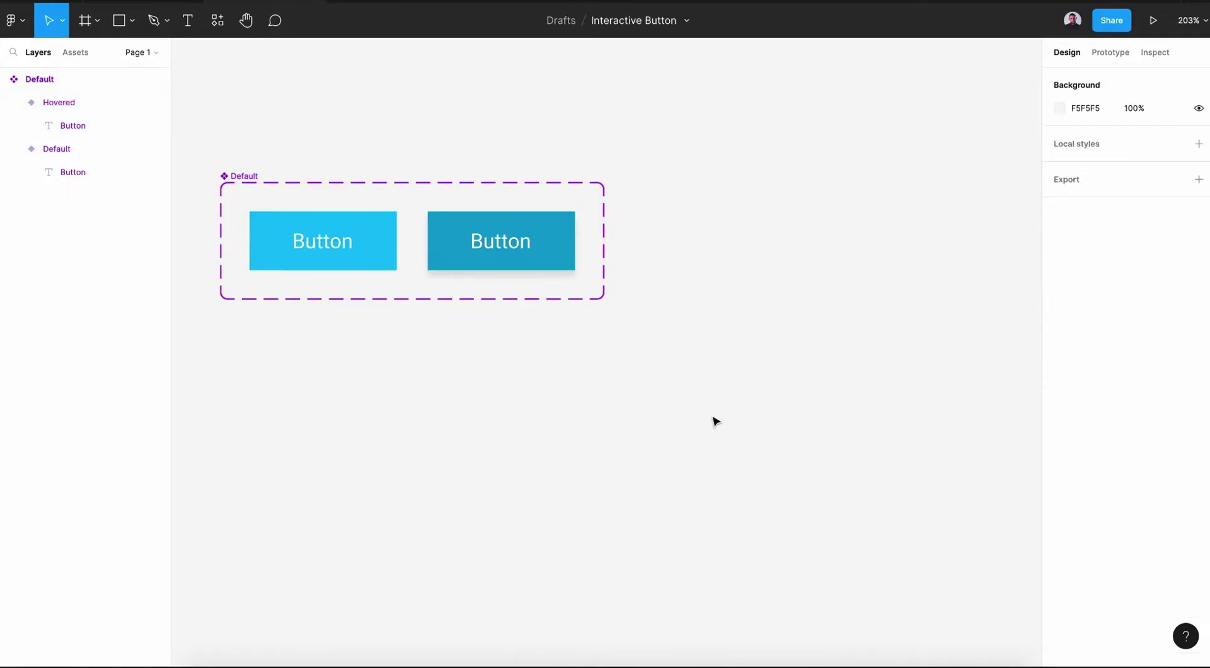
pyautogui.click(532, 228)
# Round the corners of both the Default and Hovered buttons.
pyautogui.click(284, 212)
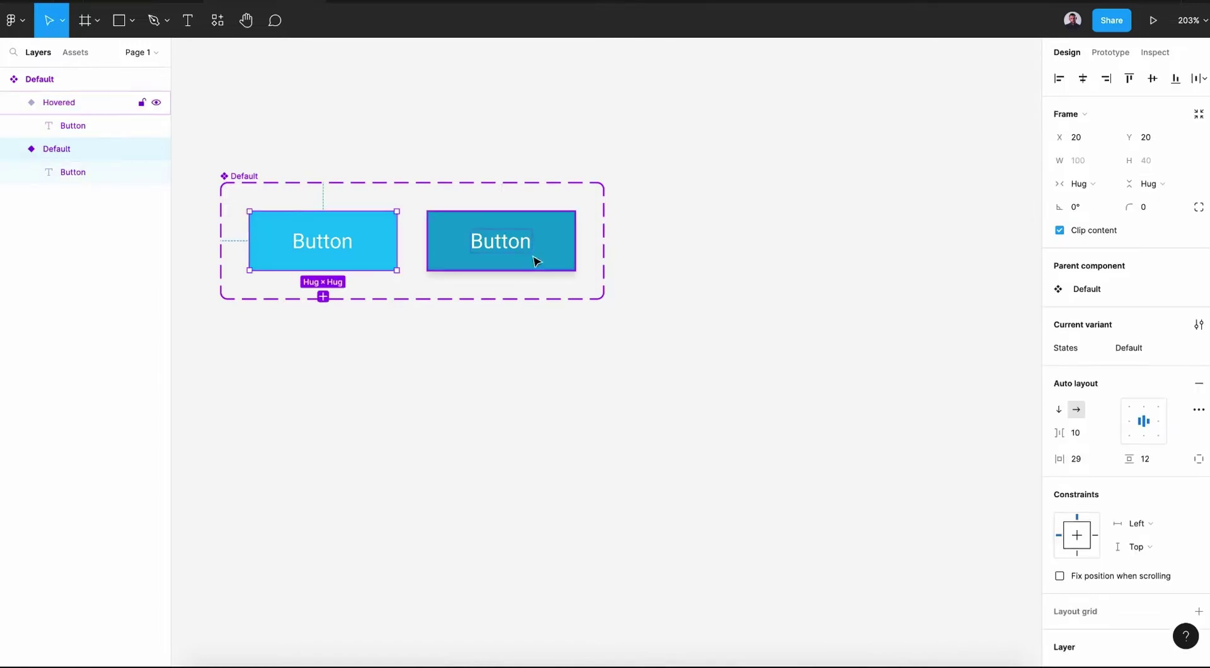
pyautogui.keyDown('shift'); pyautogui.click(575, 257); pyautogui.keyUp('shift')
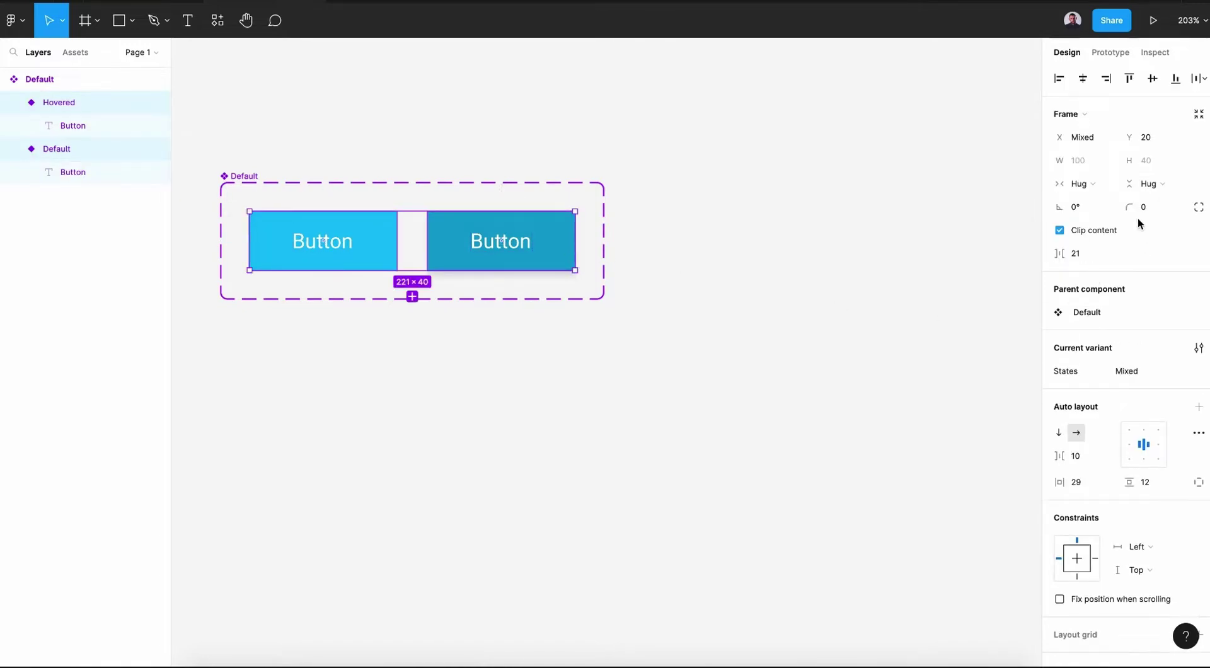
pyautogui.moveTo(1128, 209); pyautogui.dragTo(1199, 218)
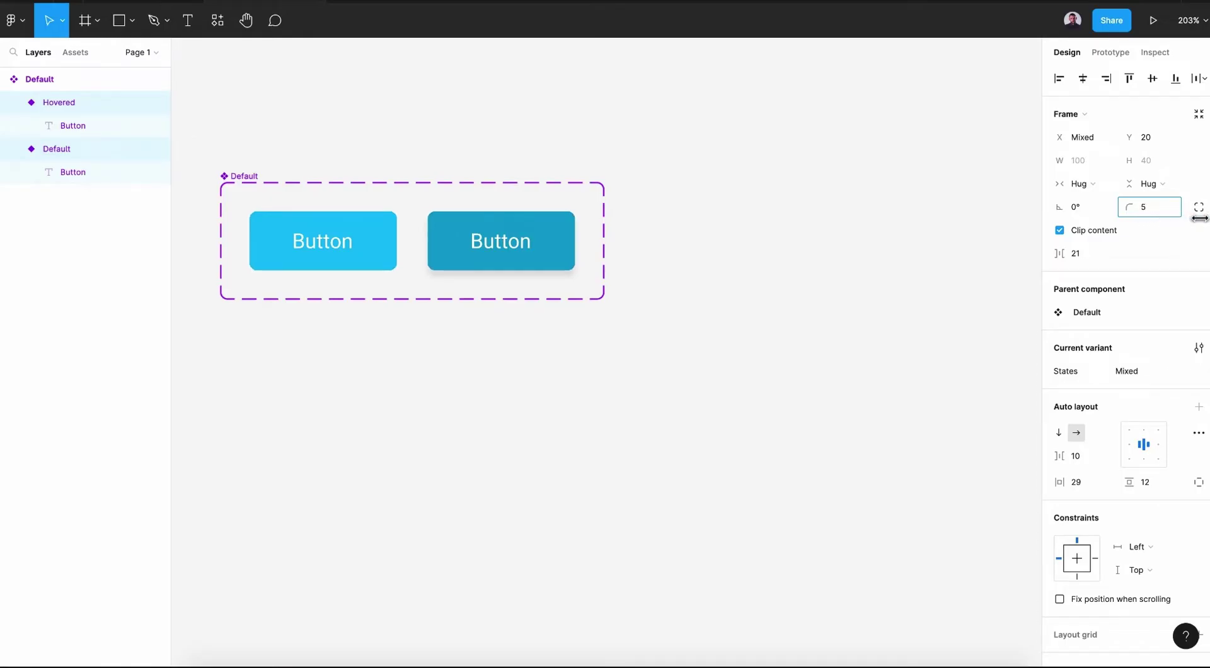
# Add a third variant named Focused to the set.
pyautogui.click(567, 248)
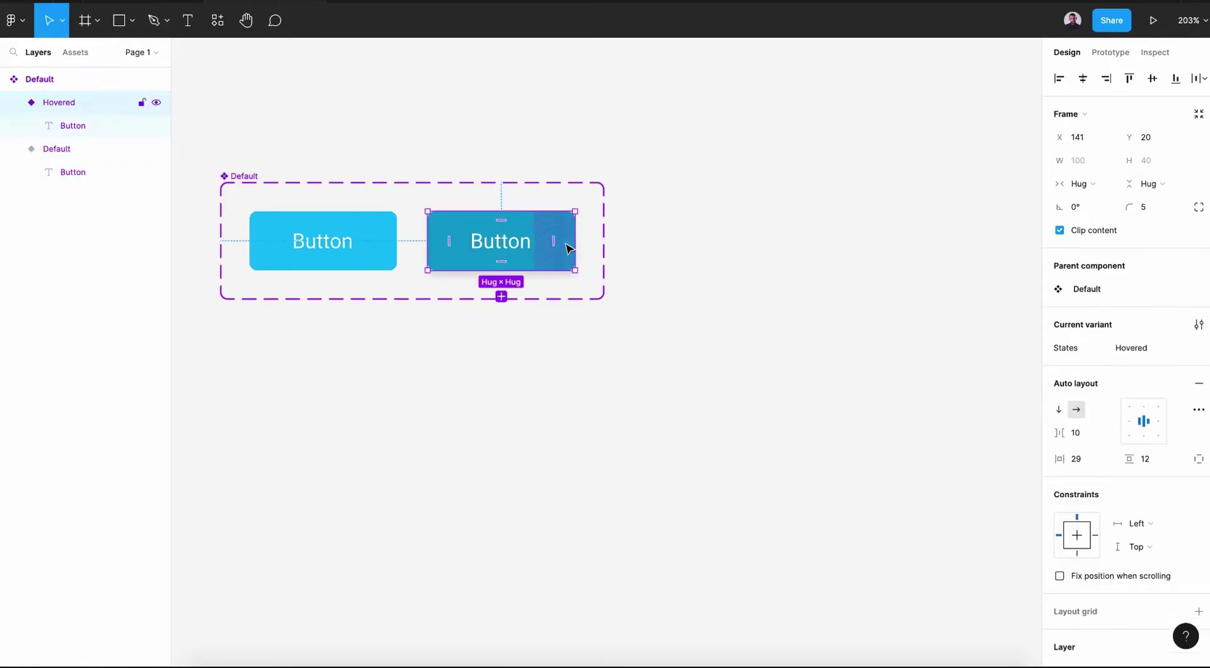
pyautogui.click(501, 296)
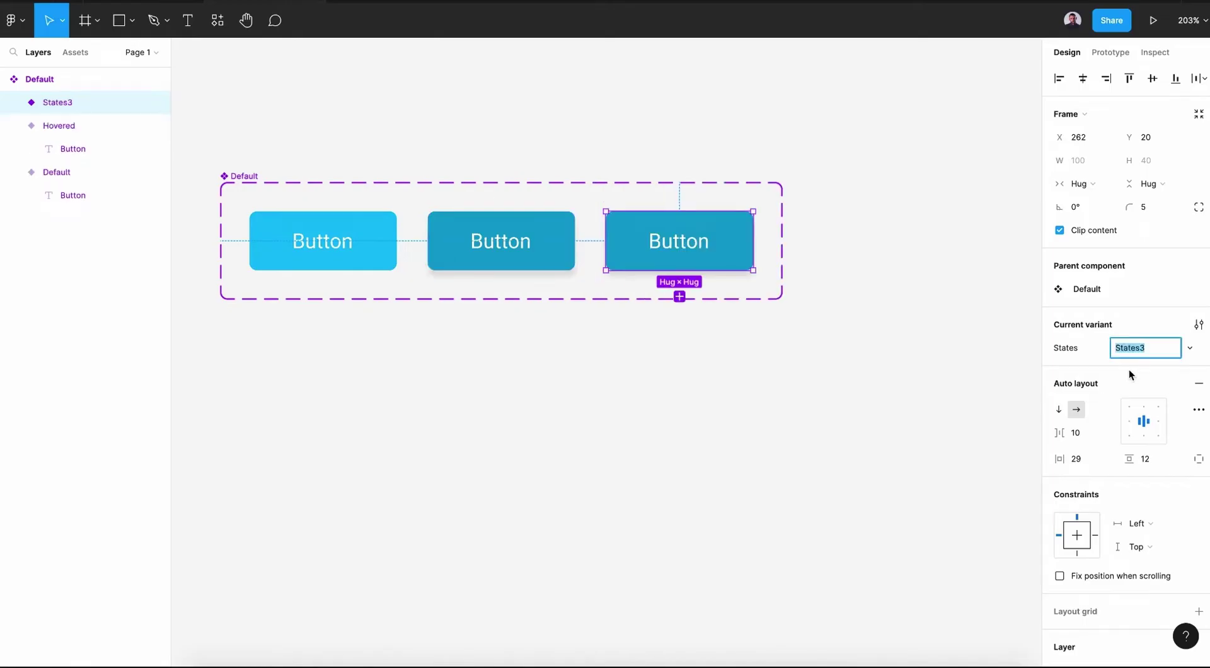
pyautogui.write('Focused')
pyautogui.press('Return')
# Change the button labels to 'Hovered' and 'Focused' on their variants.
pyautogui.click(500, 251)
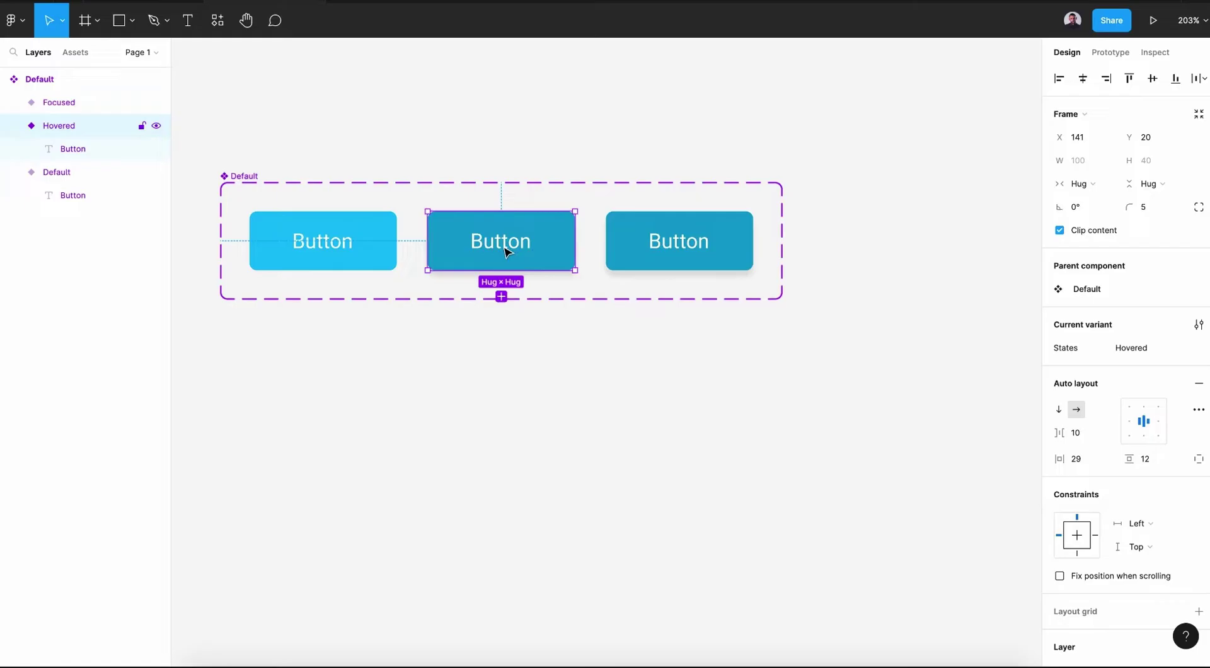
pyautogui.click(505, 251)
pyautogui.doubleClick(503, 247)
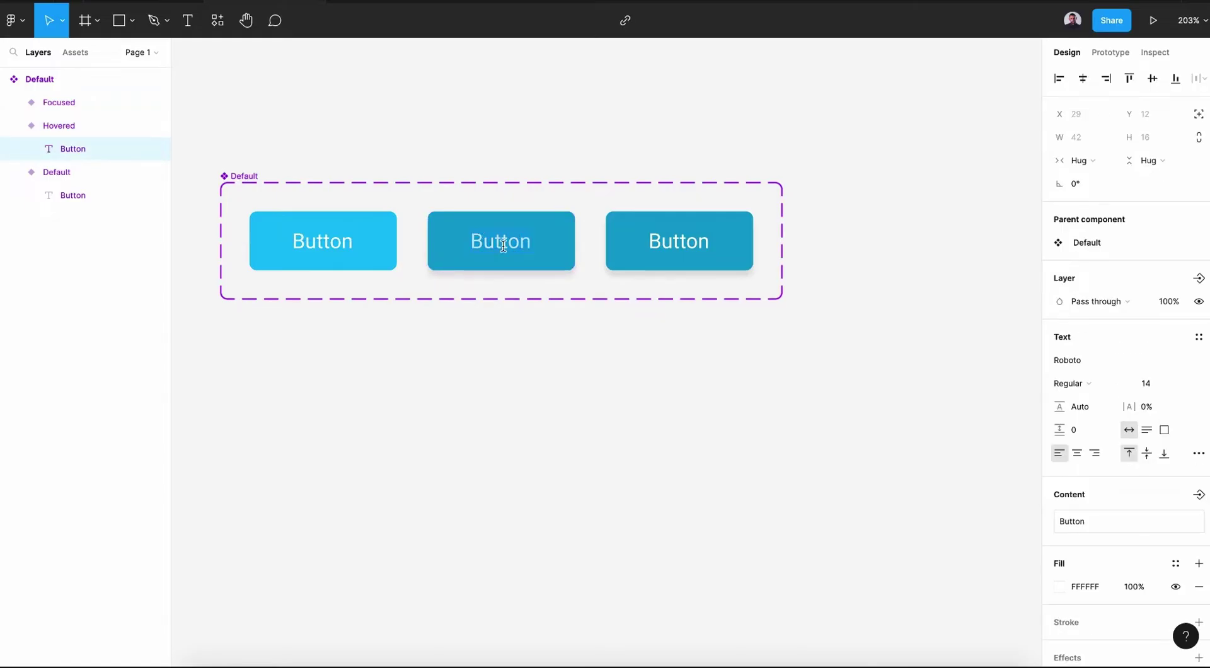
pyautogui.write('Hove')
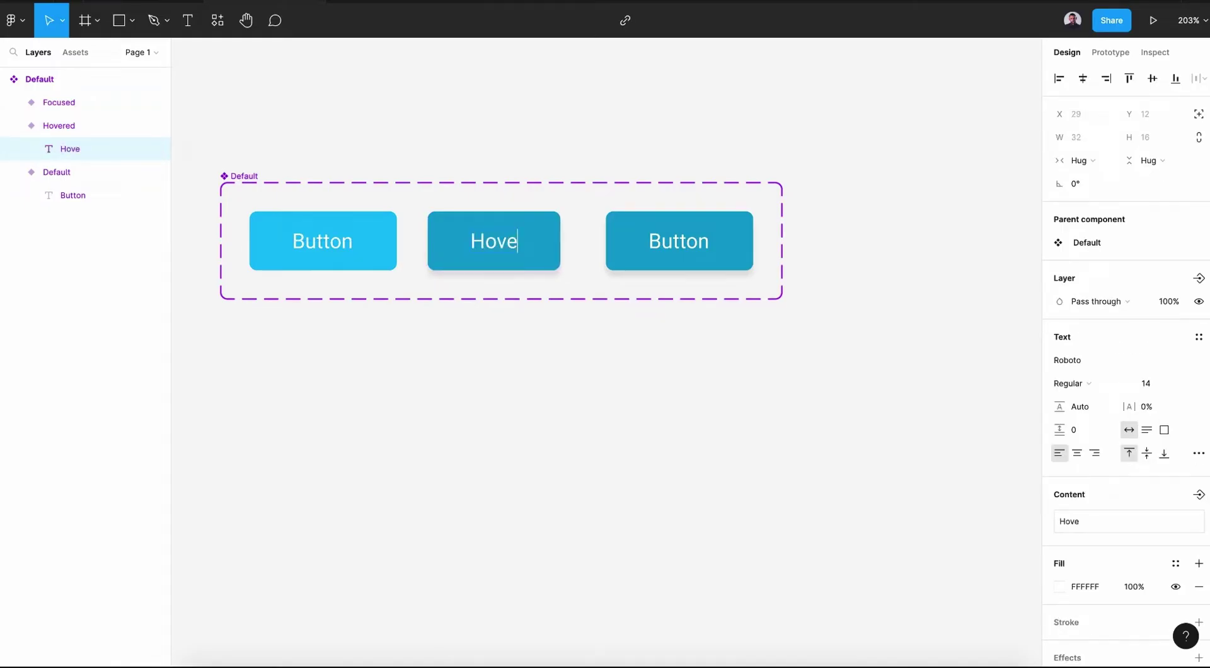
pyautogui.write('red')
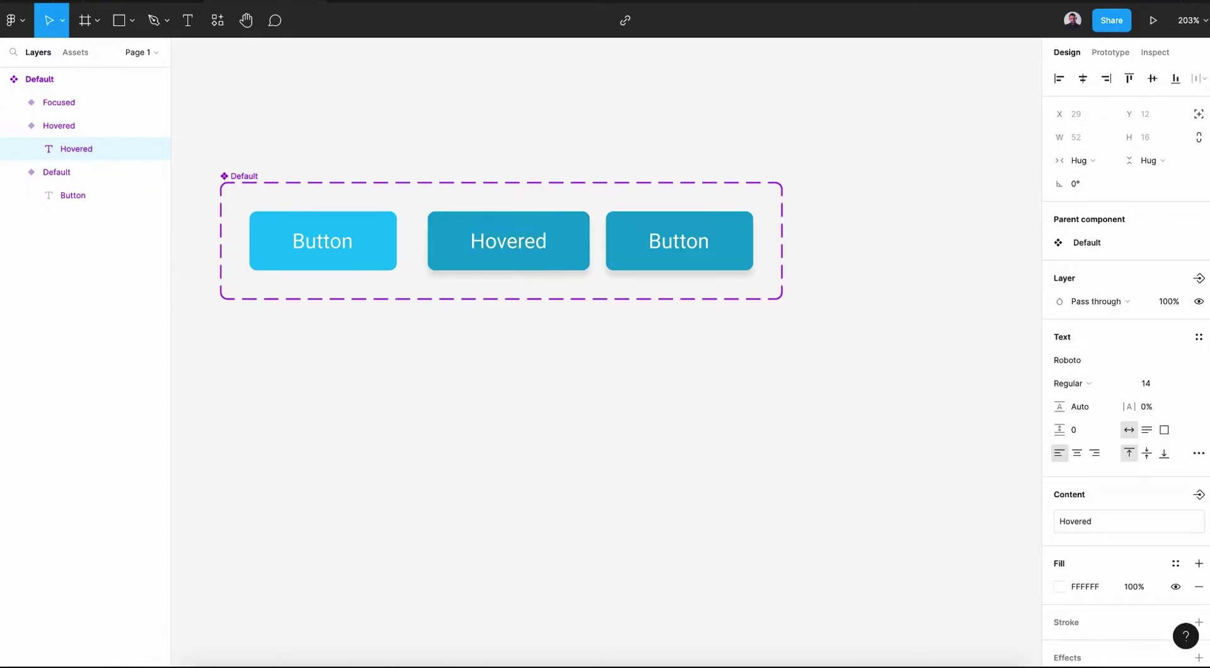
pyautogui.doubleClick(677, 241)
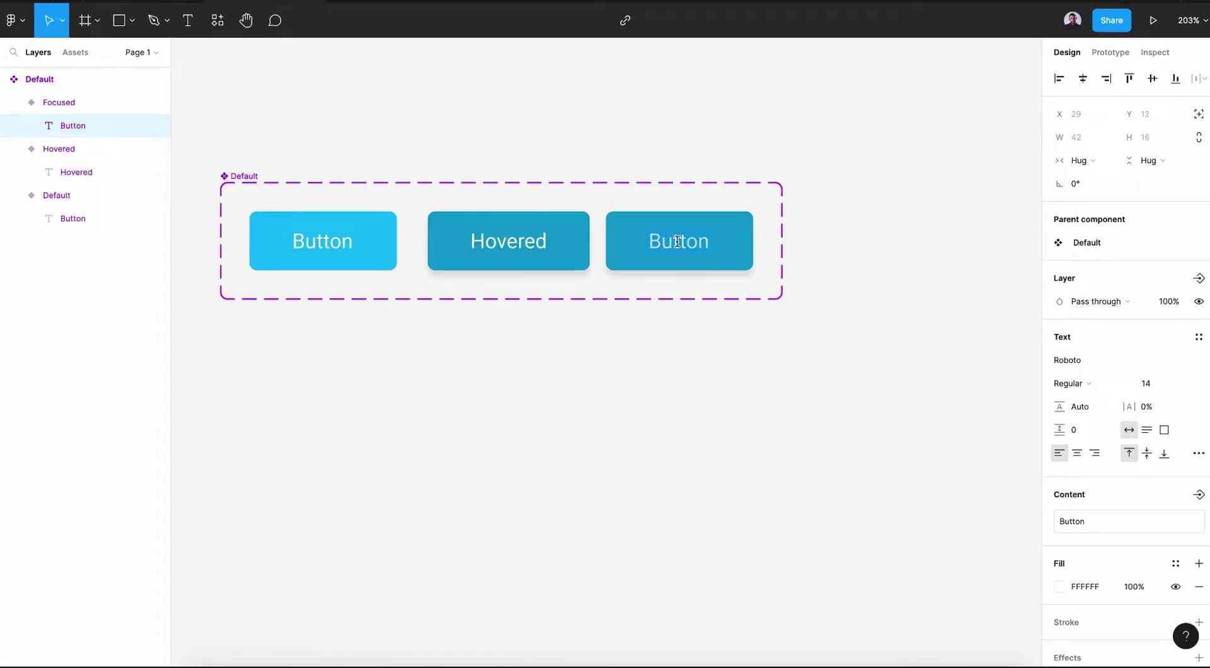
pyautogui.write('Focused')
pyautogui.click(719, 429)
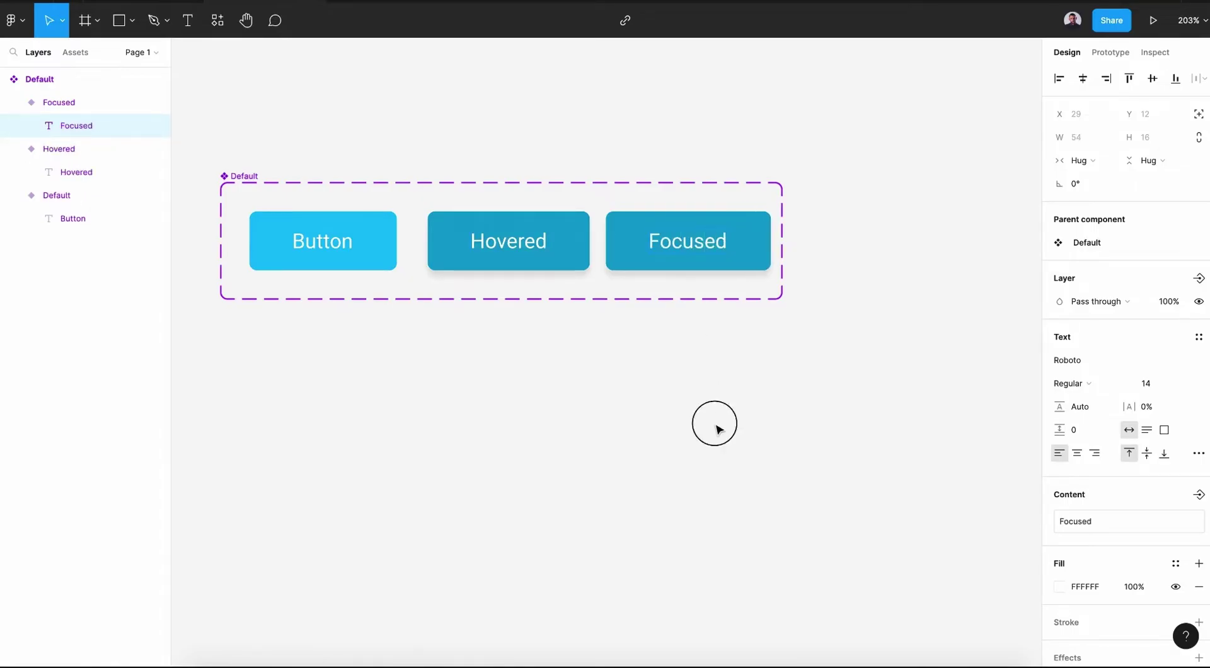
pyautogui.click(669, 347)
# Darken the Focused button's fill to 146D93.
pyautogui.click(751, 248)
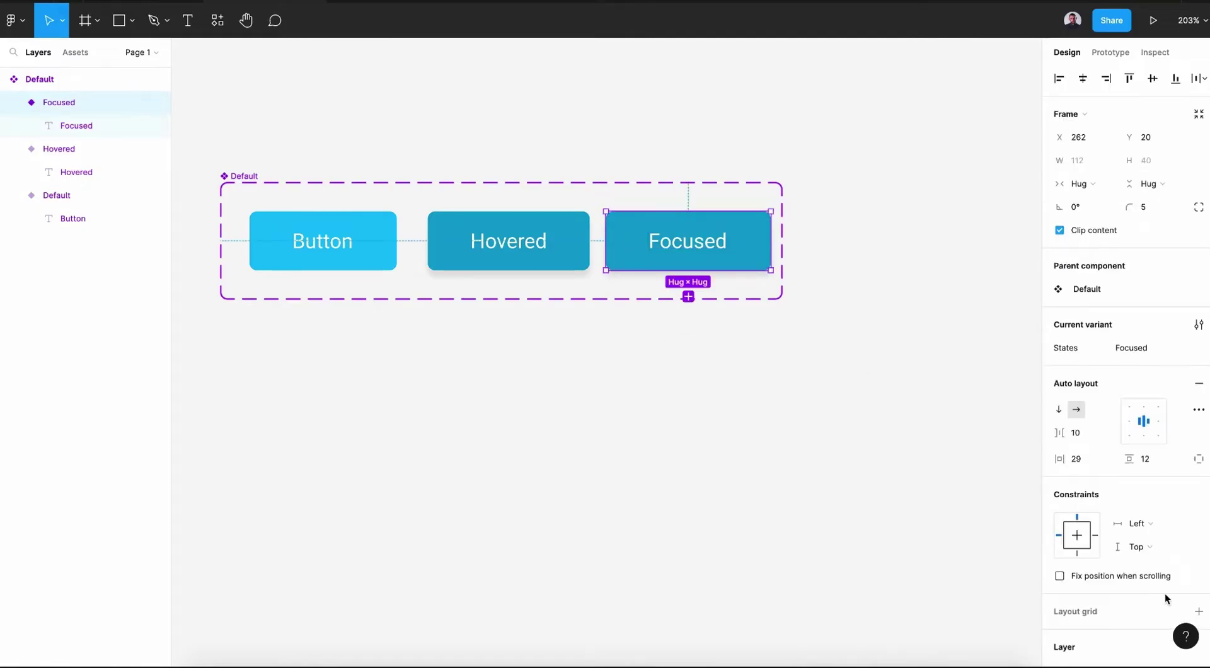
pyautogui.scroll(-5, 1145, 551)
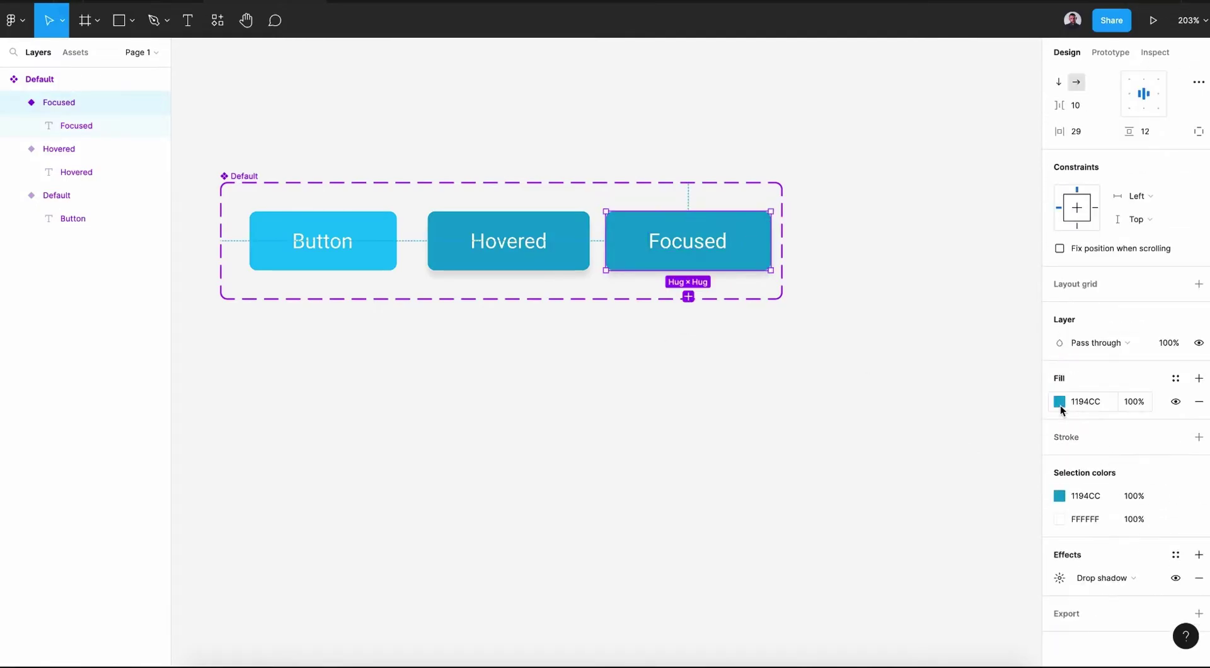
pyautogui.click(1060, 404)
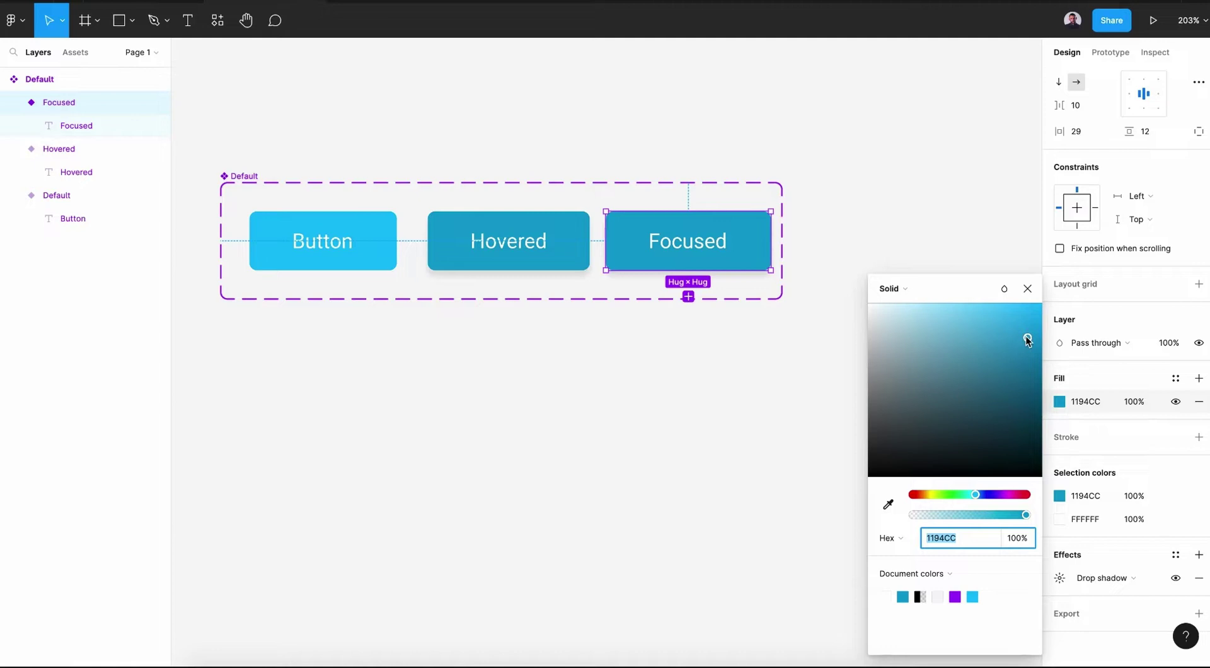
pyautogui.moveTo(1027, 340); pyautogui.dragTo(1020, 385)
pyautogui.click(1028, 288)
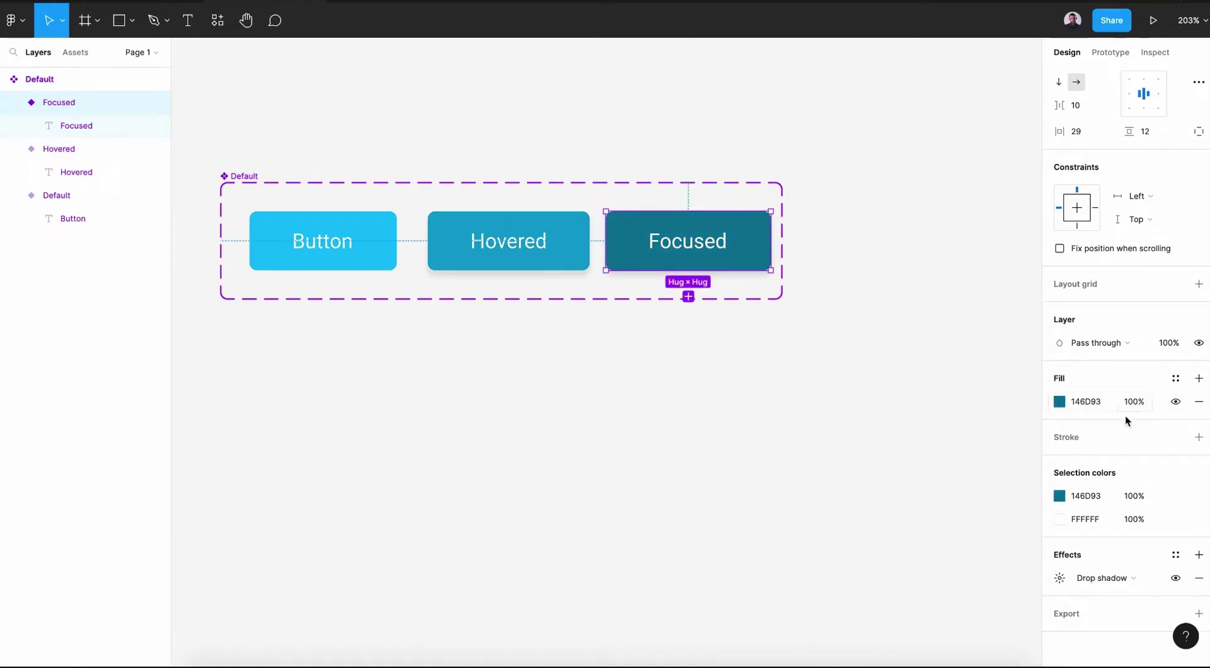
# Remove the Focused button's drop shadow, undoing an accidental extra variant.
pyautogui.click(1200, 580)
pyautogui.click(853, 524)
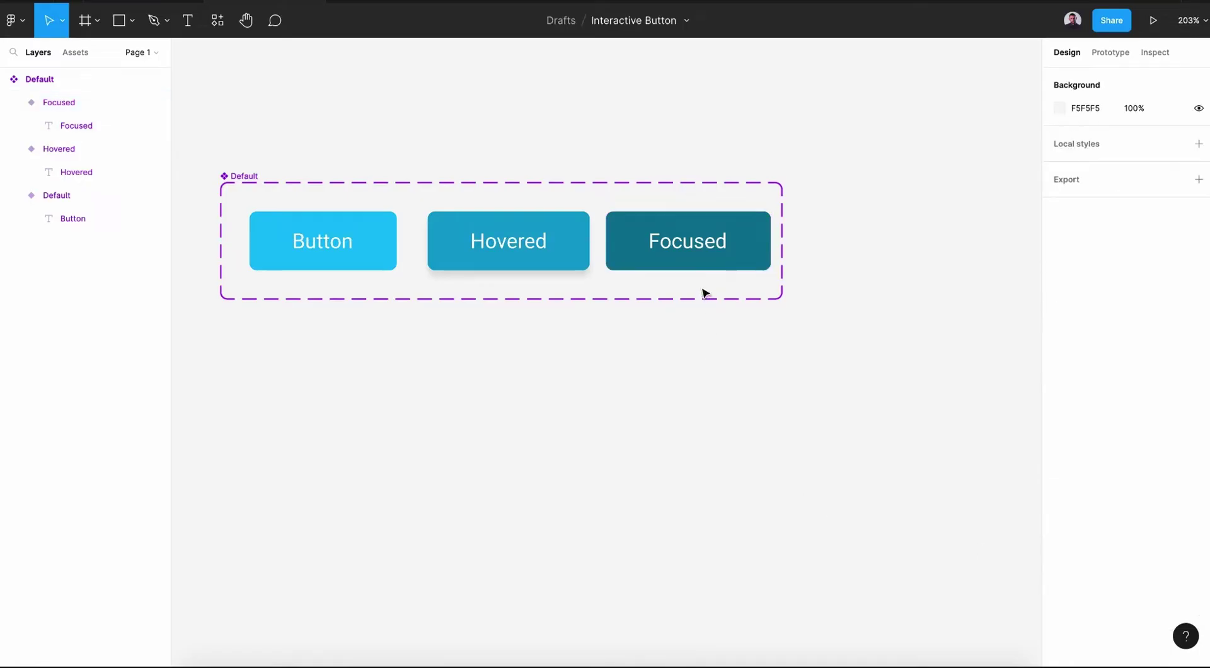
pyautogui.click(701, 266)
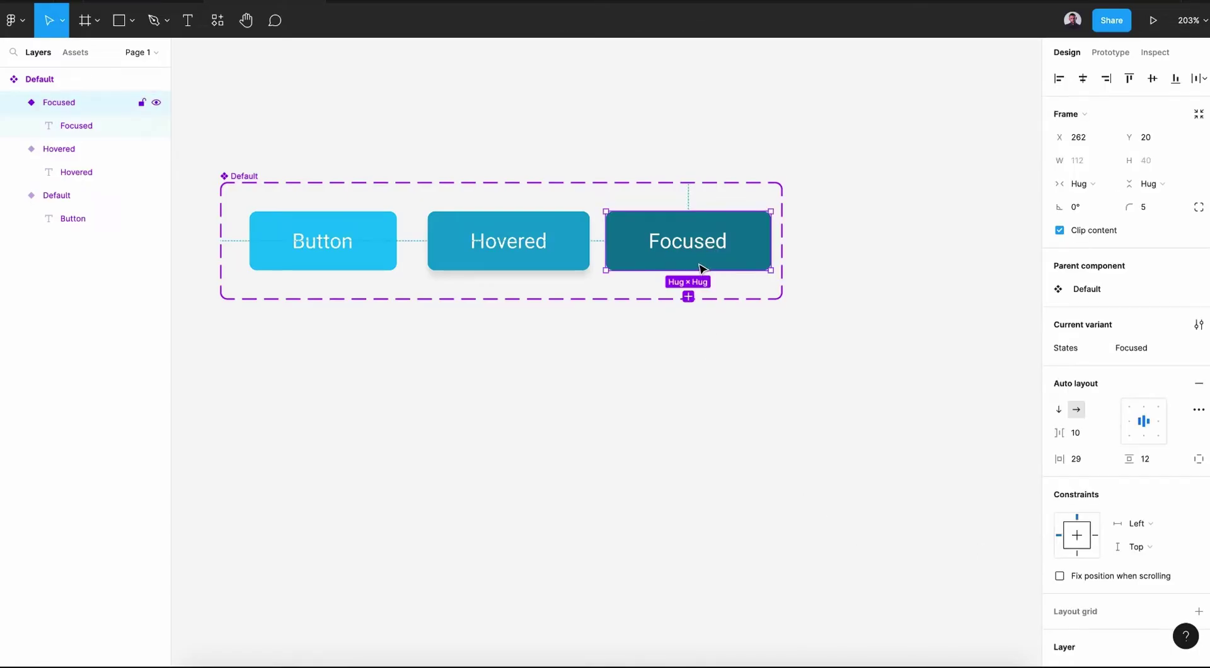
pyautogui.click(688, 297)
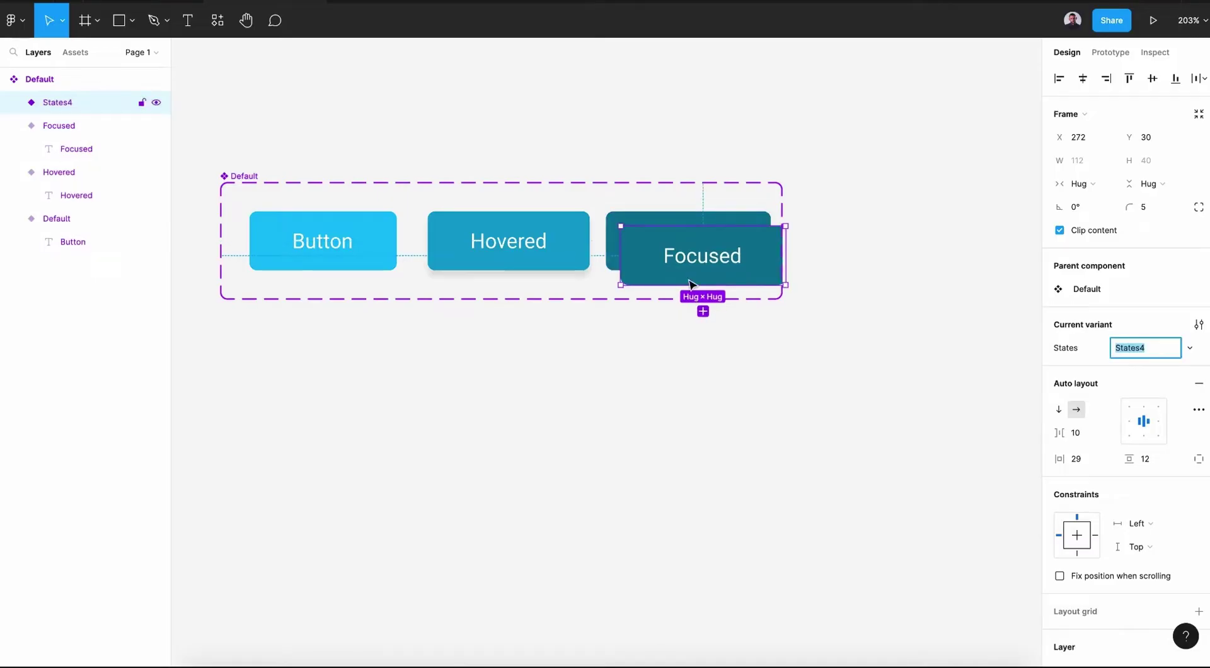
pyautogui.hotkey('ctrl', 'z')
# Widen the component set and duplicate Focused as a fourth variant on the right.
pyautogui.click(240, 181)
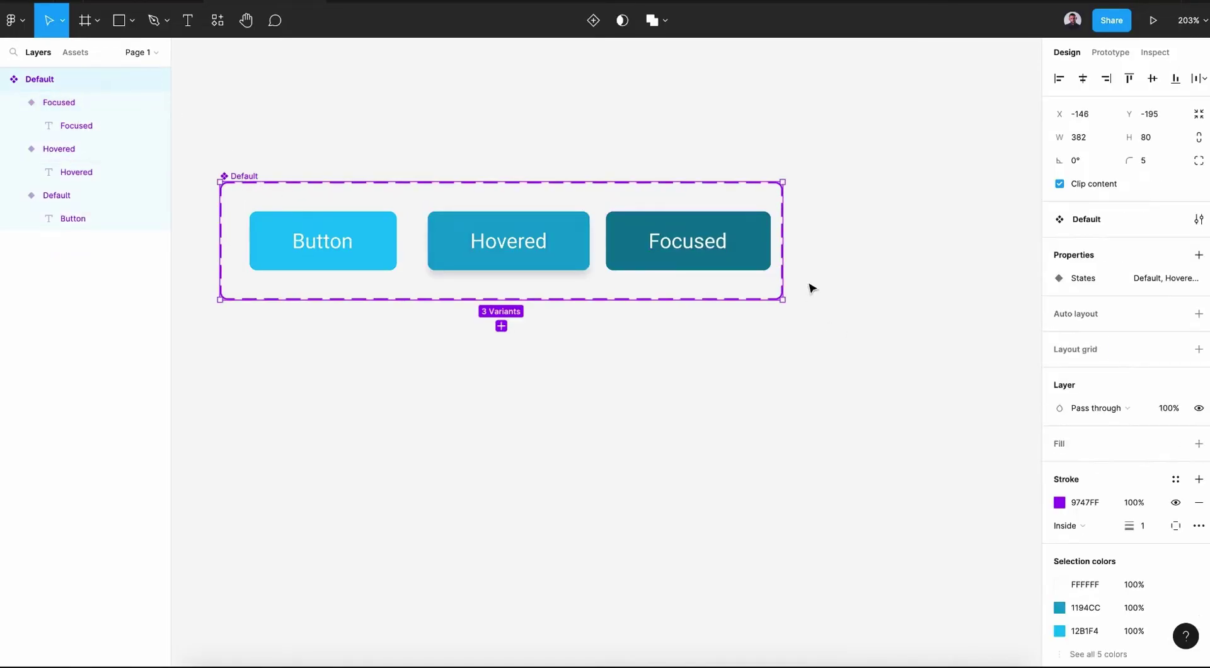
pyautogui.moveTo(787, 256); pyautogui.dragTo(988, 271)
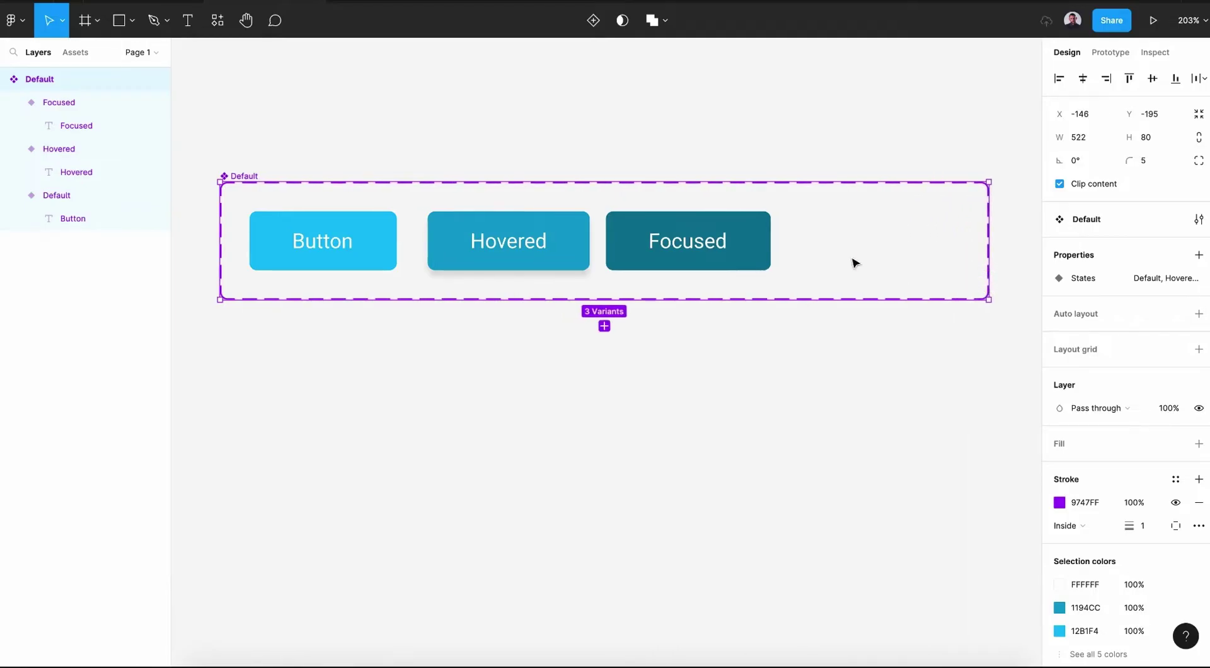
pyautogui.click(760, 246)
pyautogui.moveTo(761, 246); pyautogui.dragTo(881, 245)
# Label the fourth button 'Pressed' and set its States value to Pressed.
pyautogui.doubleClick(868, 243)
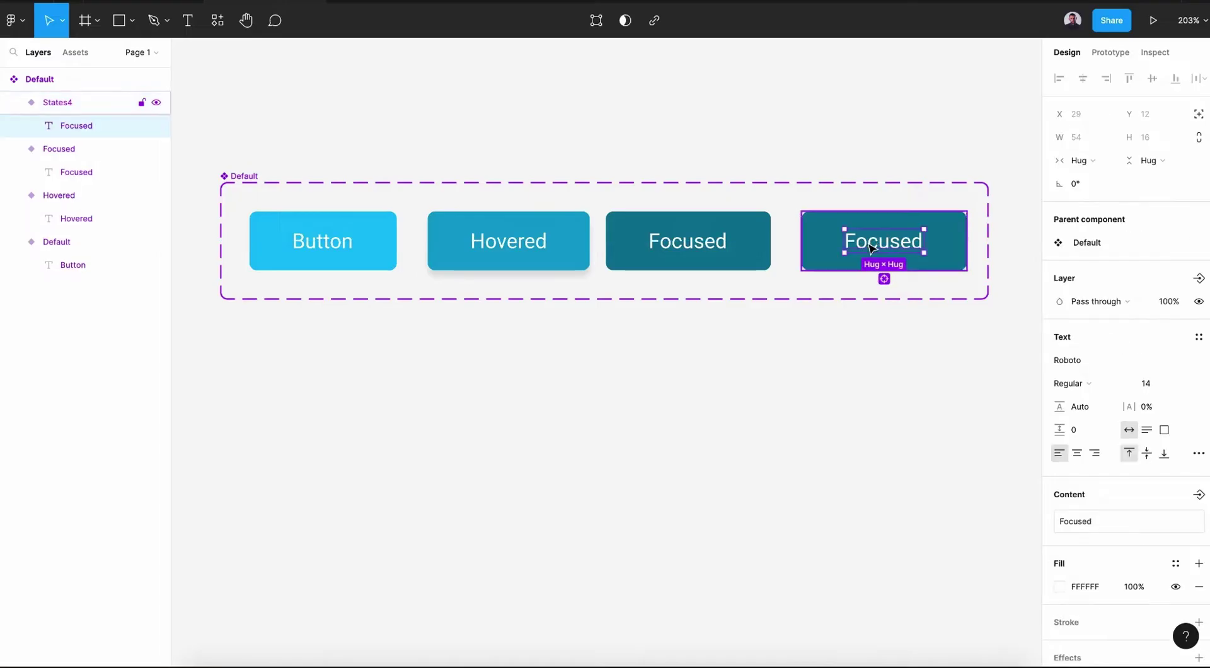
pyautogui.doubleClick(868, 243)
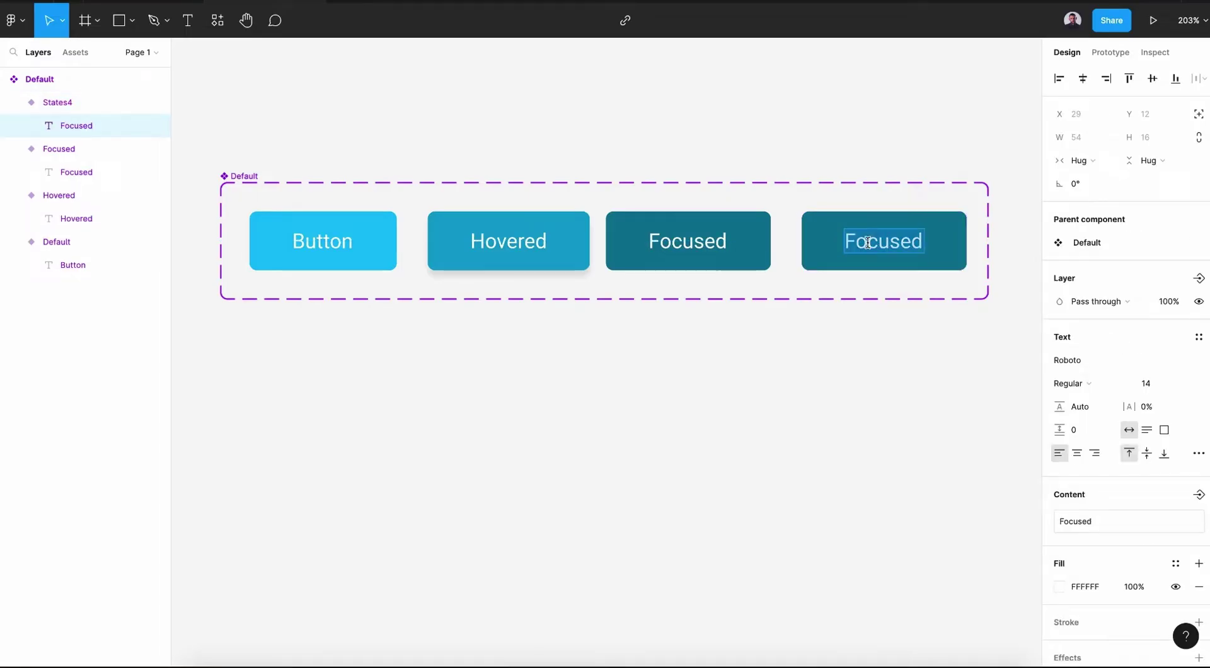
pyautogui.write('Pressed')
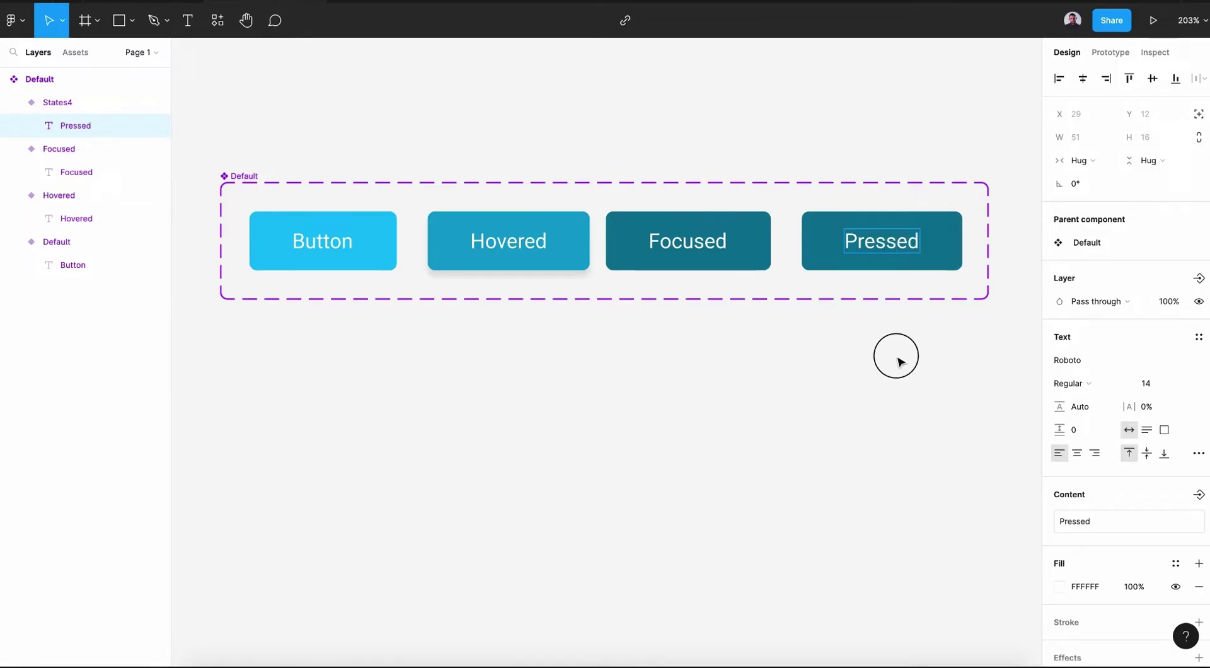
pyautogui.press('Escape')
pyautogui.press('Escape')
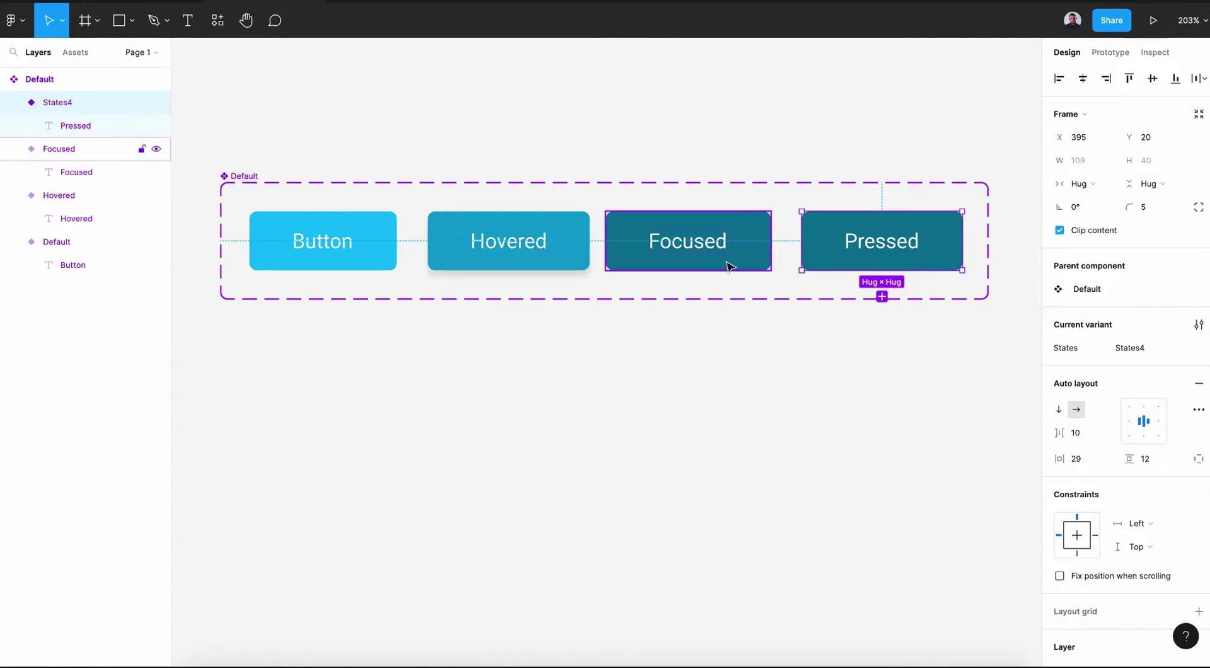
pyautogui.click(1136, 348)
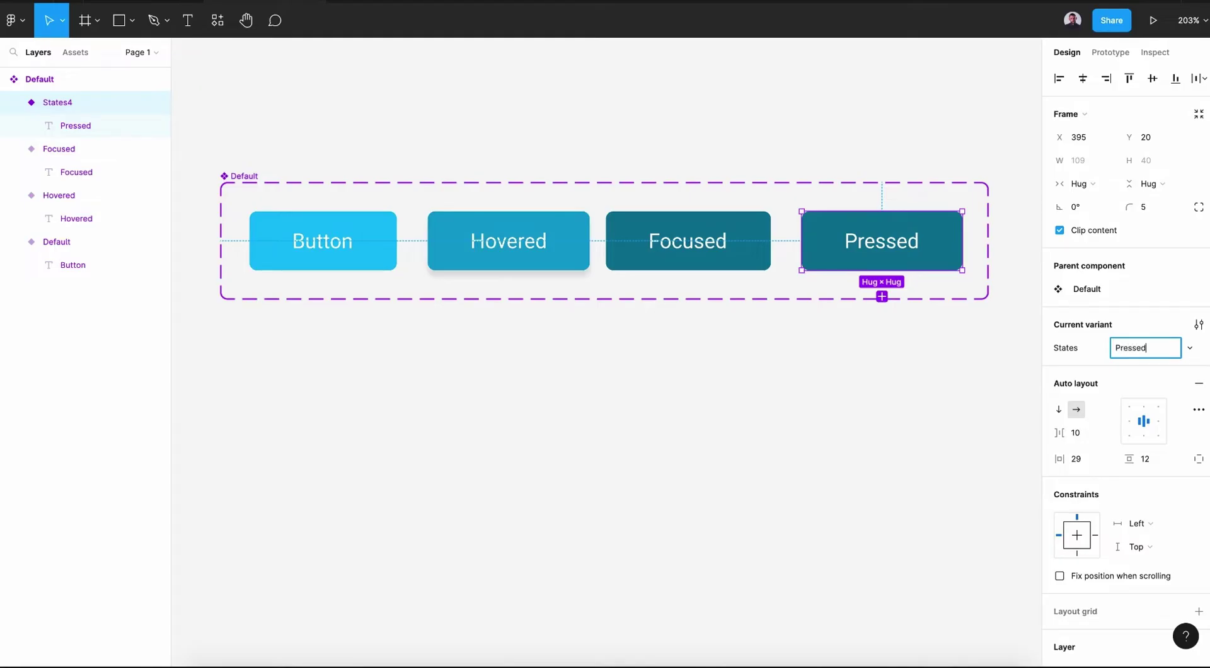
pyautogui.press('Return')
# Select the Default, Hovered, Focused and Pressed variants and Tidy up so they are spaced 21 apart.
pyautogui.click(701, 477)
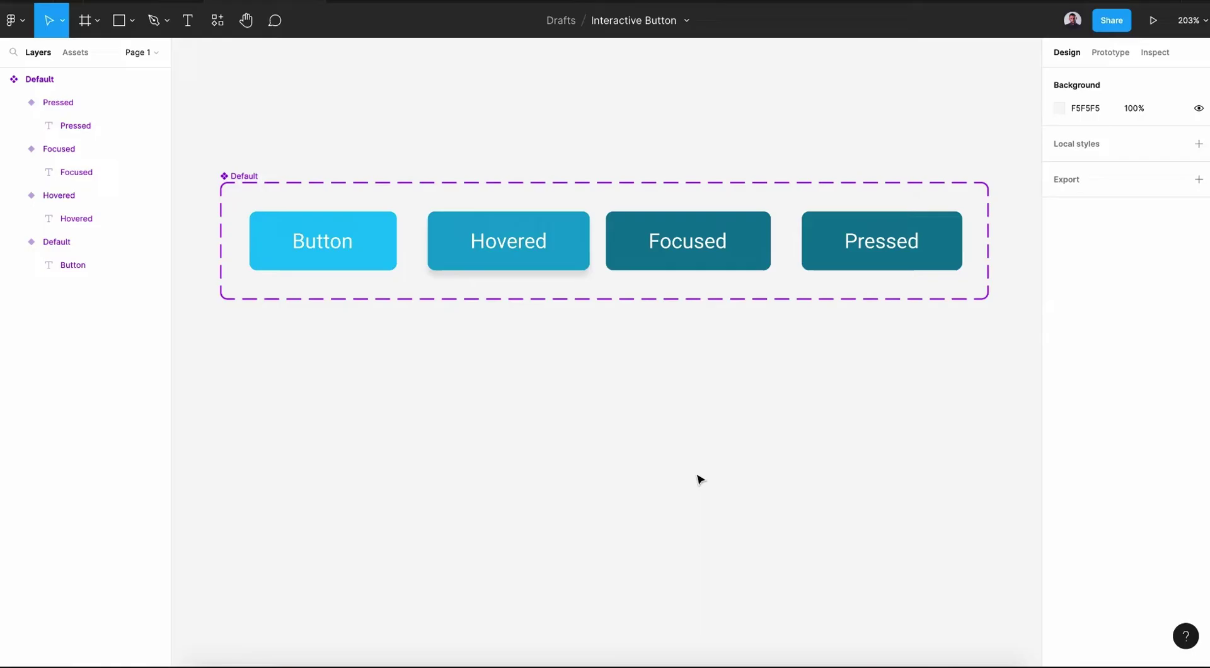
pyautogui.scroll(-1, 699, 479)
pyautogui.scroll(-2, 701, 479)
pyautogui.click(870, 163)
pyautogui.keyDown('shift'); pyautogui.click(612, 159); pyautogui.keyUp('shift')
pyautogui.keyDown('shift'); pyautogui.click(527, 160); pyautogui.keyUp('shift')
pyautogui.keyDown('shift'); pyautogui.click(370, 159); pyautogui.keyUp('shift')
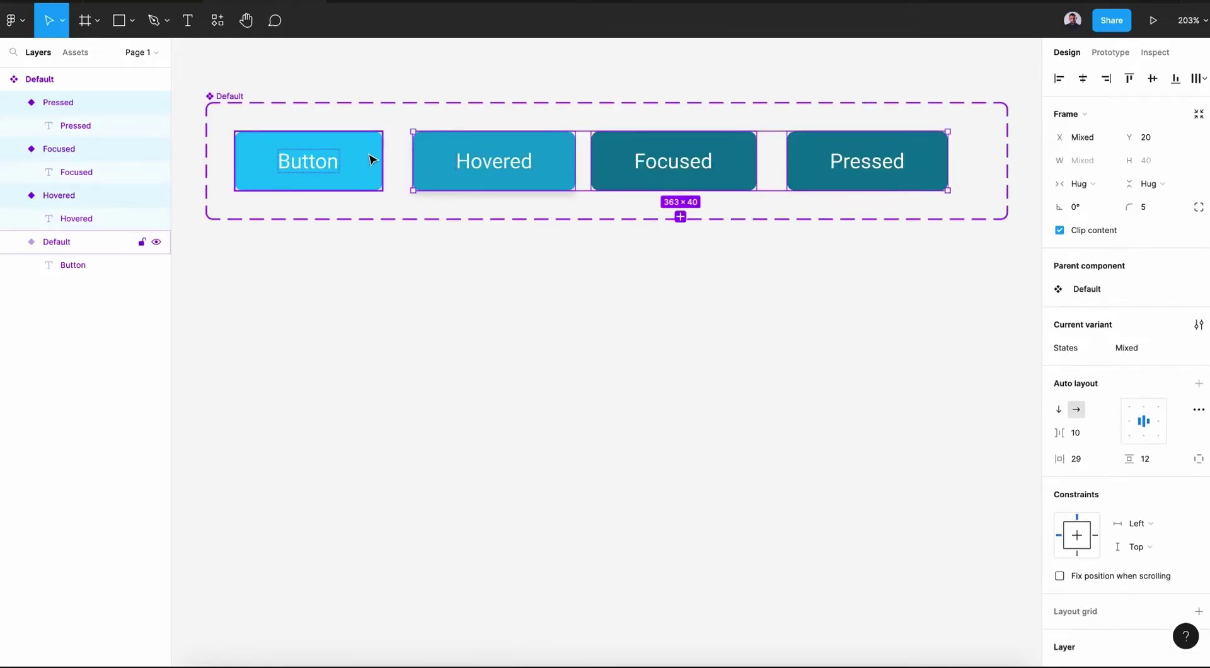
pyautogui.click(1202, 79)
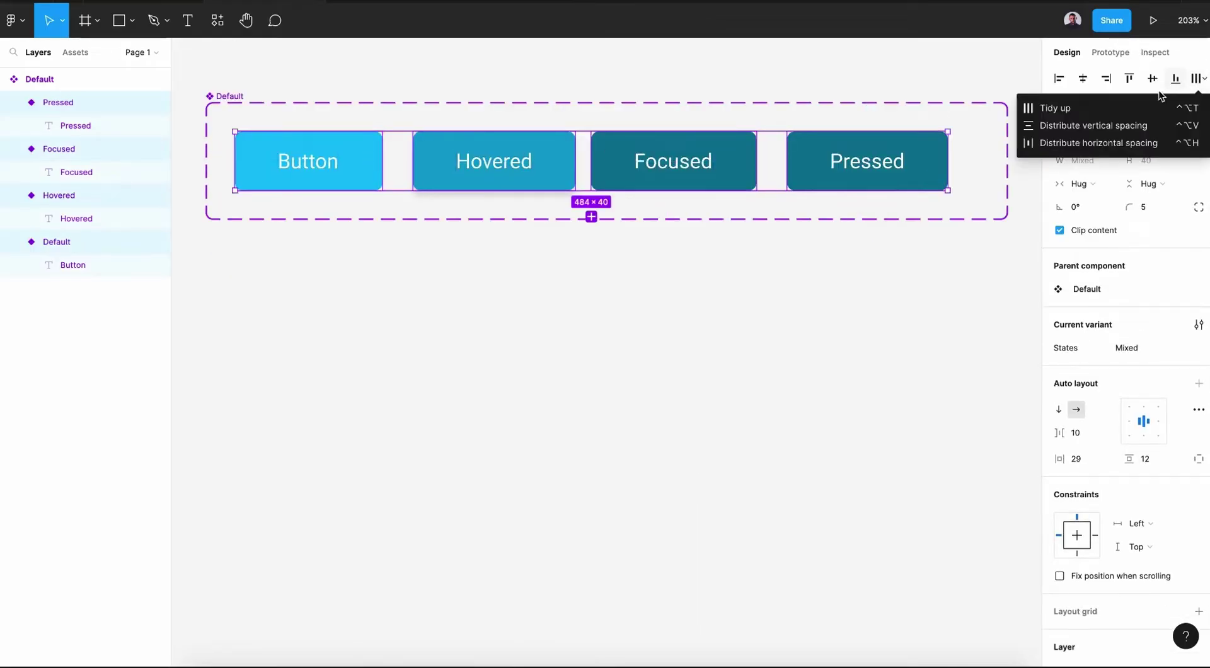
pyautogui.click(1125, 116)
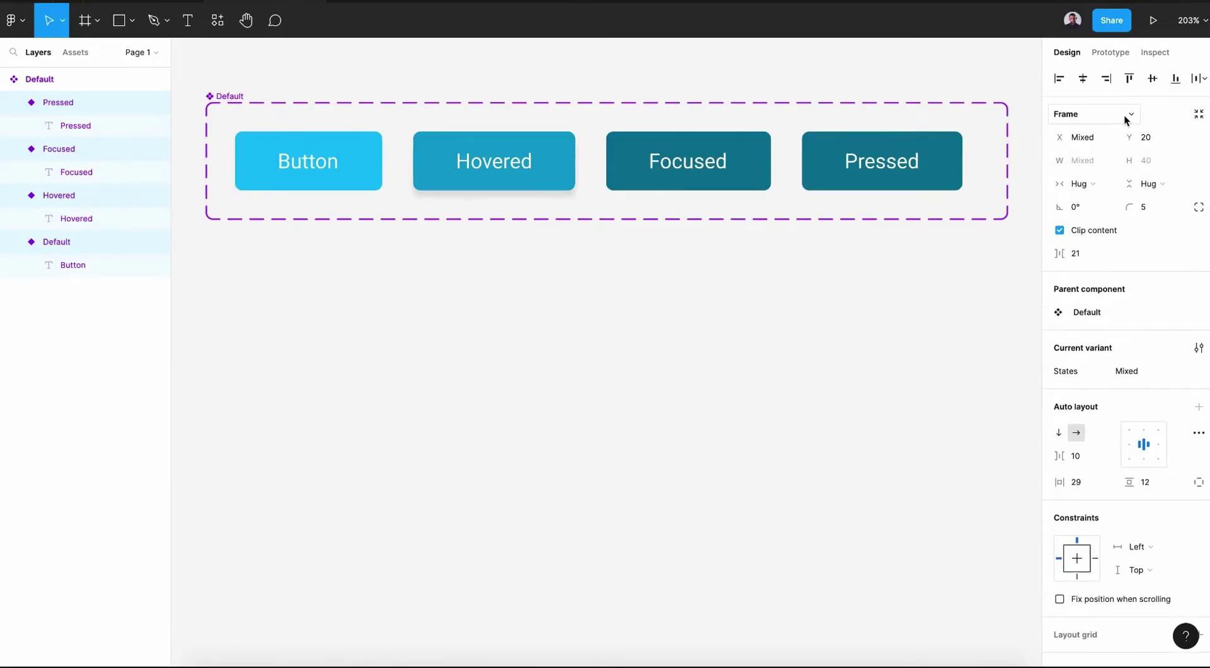
# Select the whole button component set, now trimmed to 545×80.
pyautogui.click(727, 373)
pyautogui.scroll(-3, 727, 373)
pyautogui.scroll(-1, 727, 375)
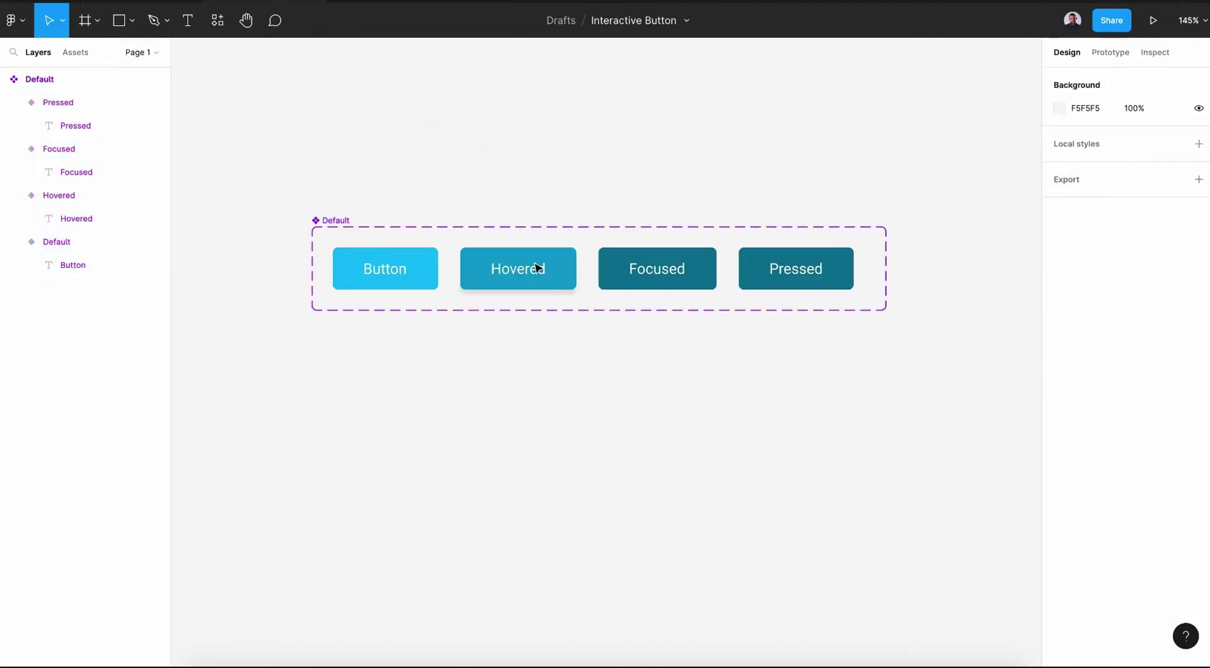
pyautogui.click(345, 223)
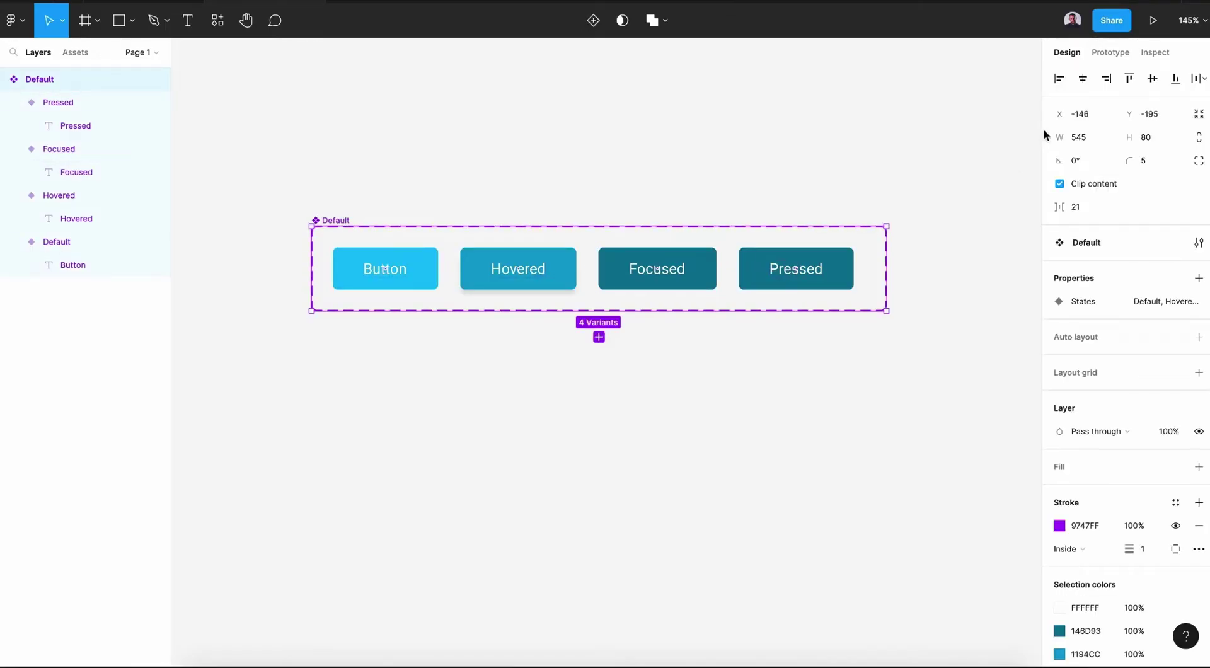
# Link Default to Hovered with a While hovering trigger and Smart animate, ease out, 300ms.
pyautogui.click(1104, 54)
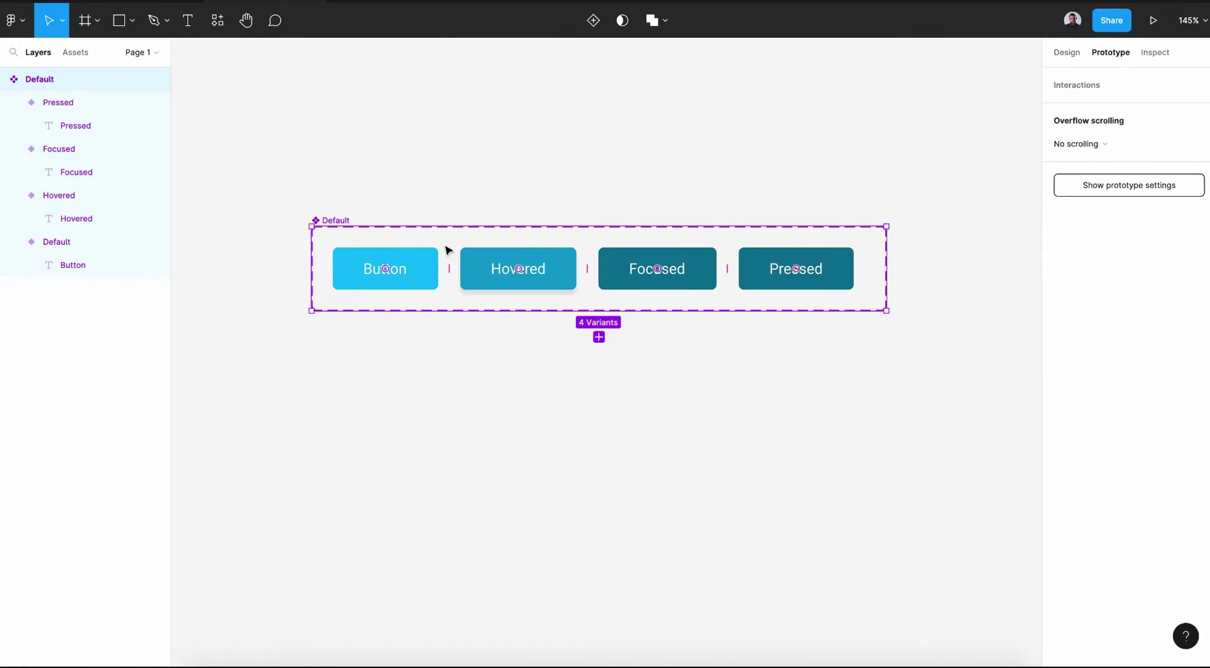
pyautogui.click(416, 275)
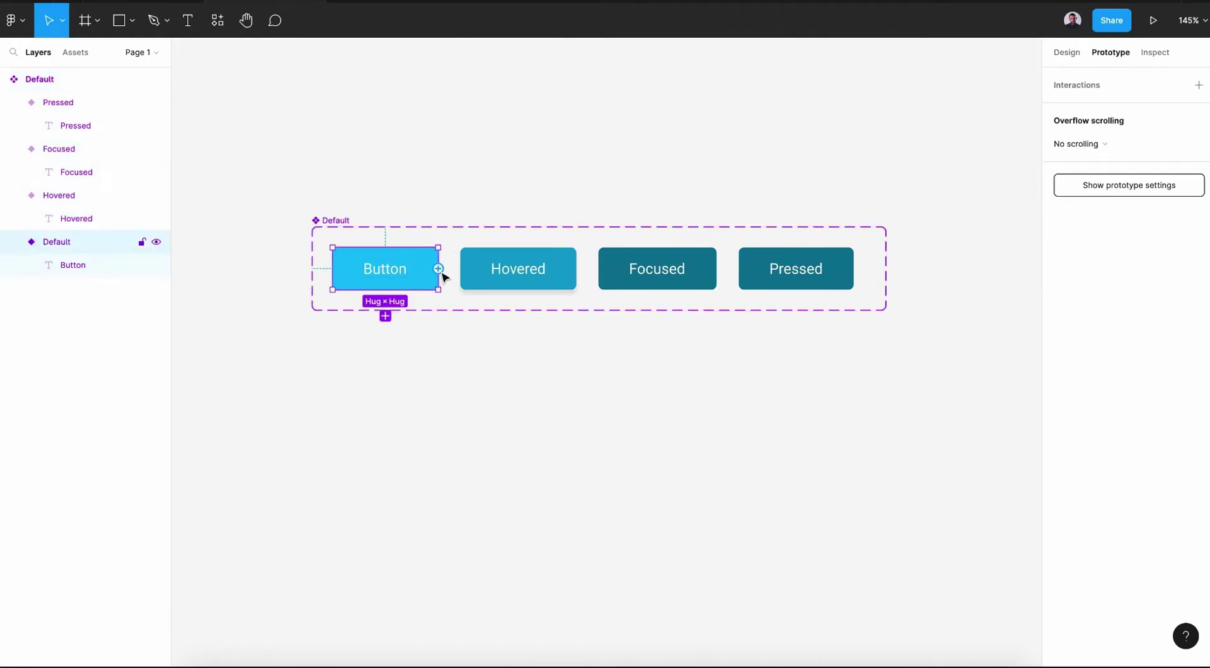
pyautogui.moveTo(440, 271); pyautogui.dragTo(475, 281)
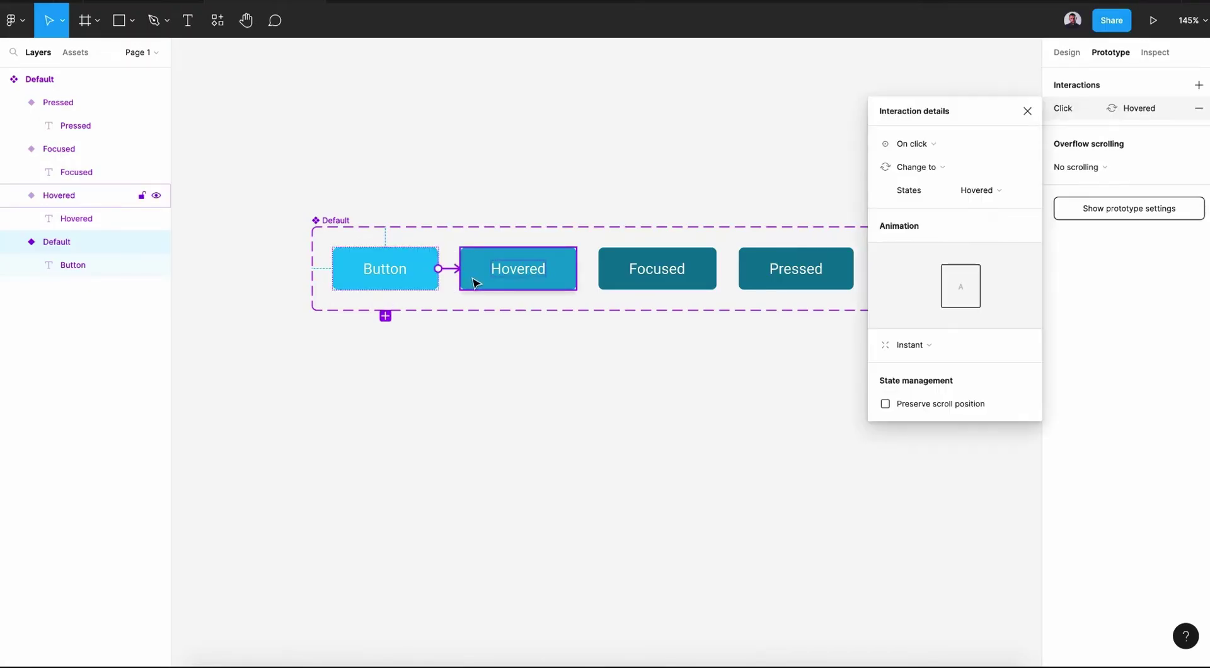
pyautogui.click(917, 346)
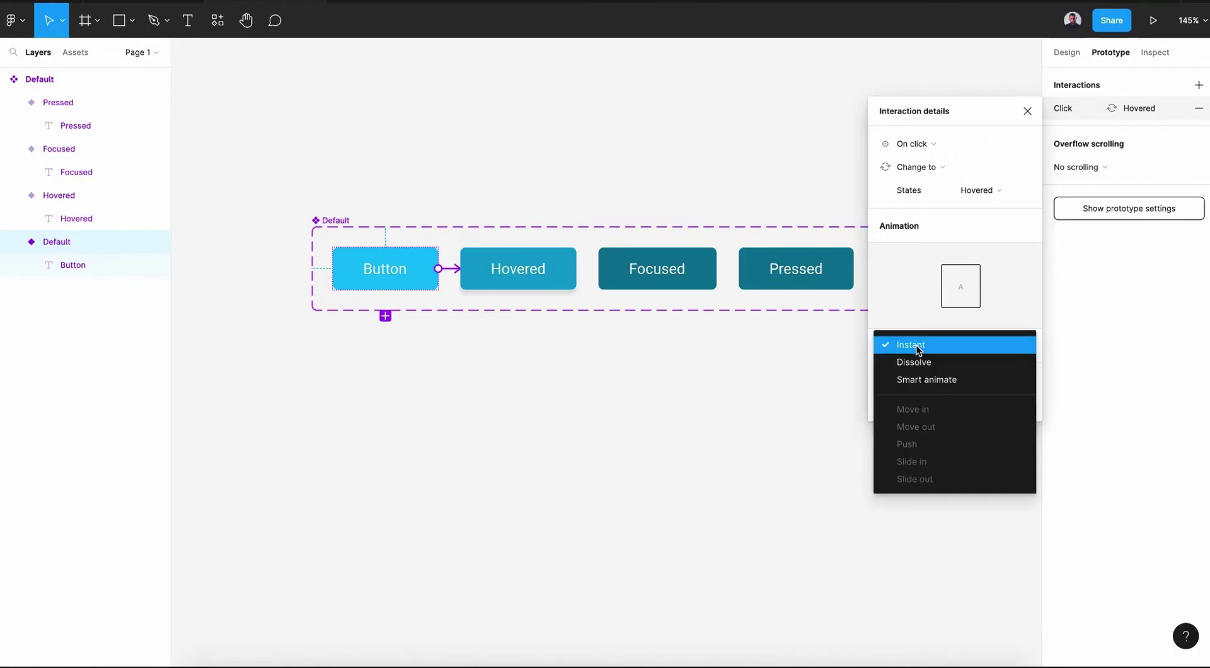
pyautogui.click(955, 384)
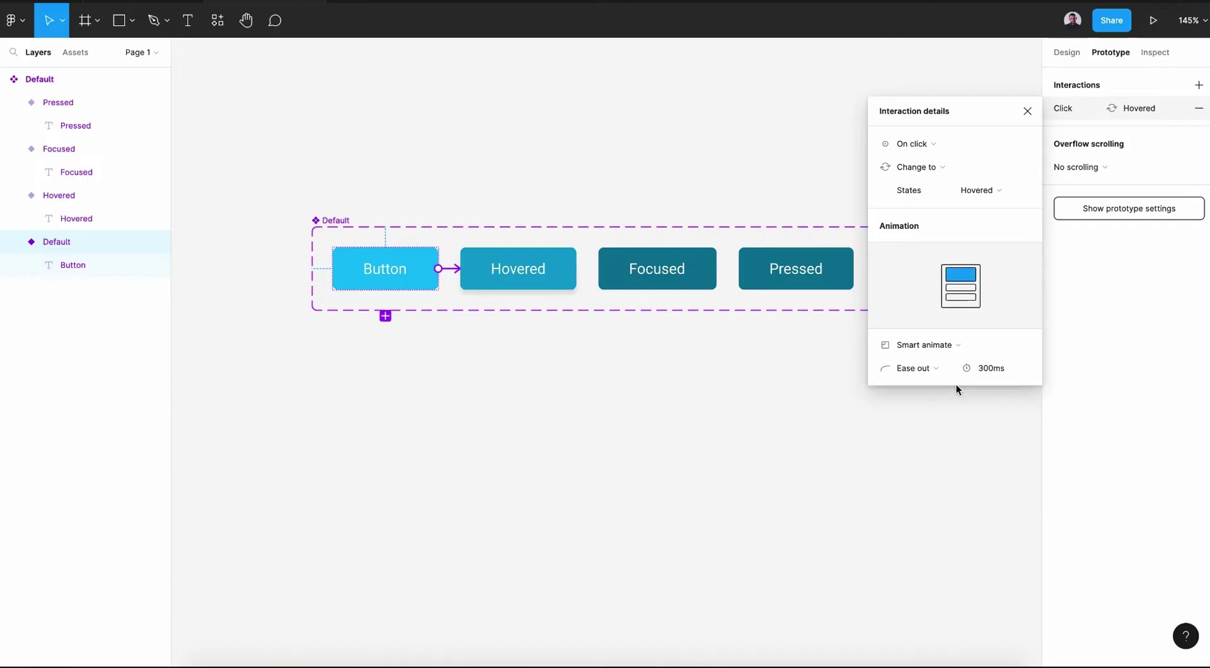
pyautogui.click(906, 145)
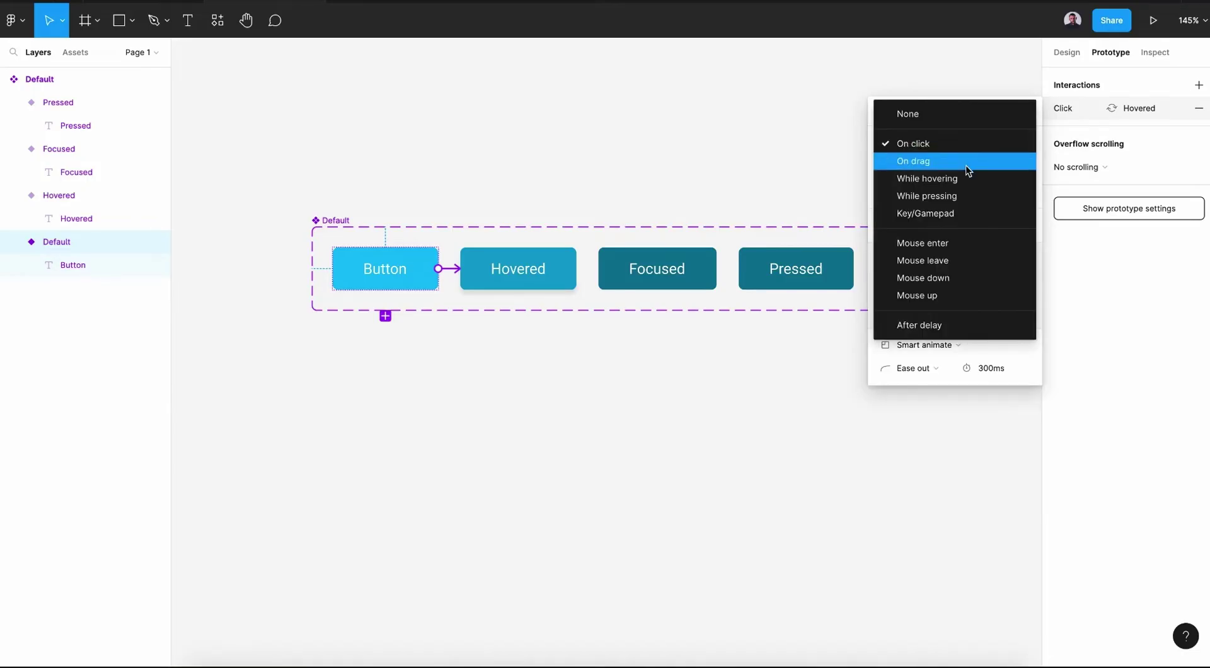
pyautogui.click(928, 180)
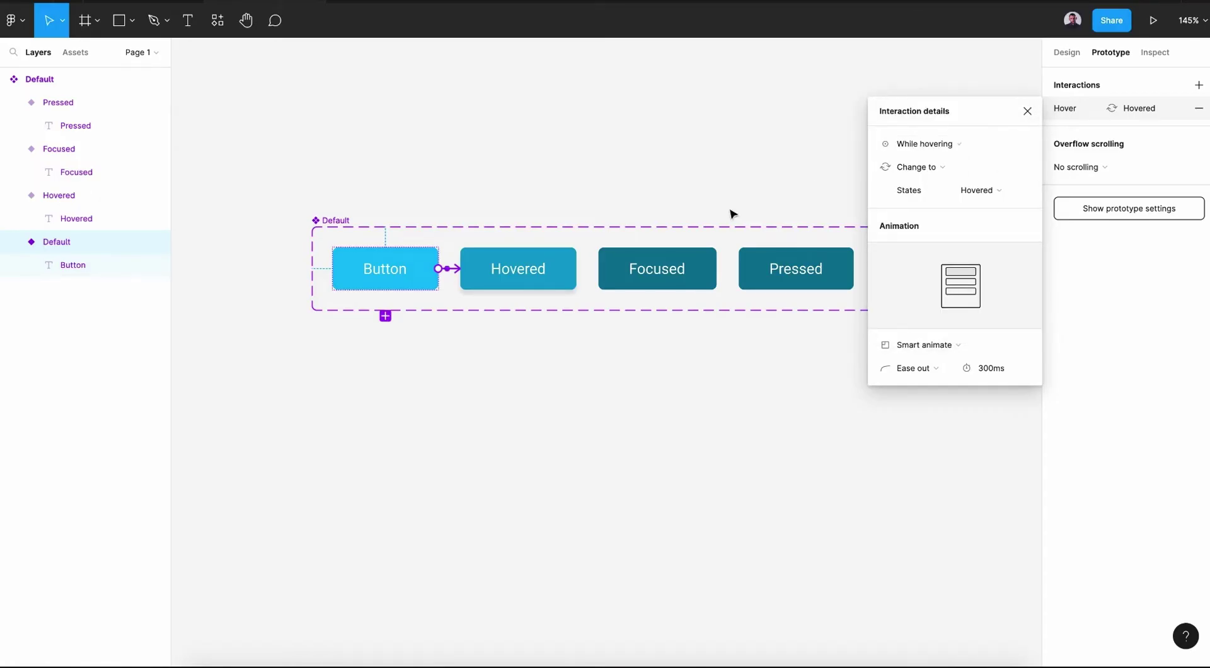
pyautogui.click(1027, 111)
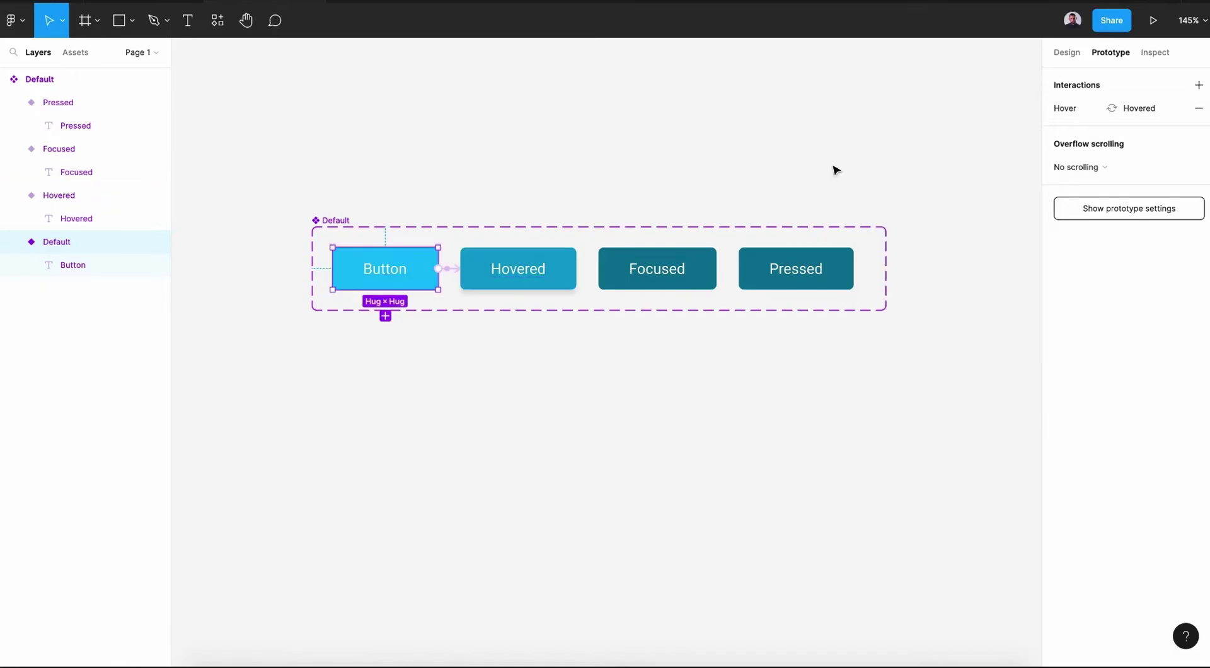
# Link Hovered to Focused with a While pressing trigger and Smart animate transition.
pyautogui.click(575, 272)
pyautogui.moveTo(577, 272); pyautogui.dragTo(608, 279)
pyautogui.click(950, 140)
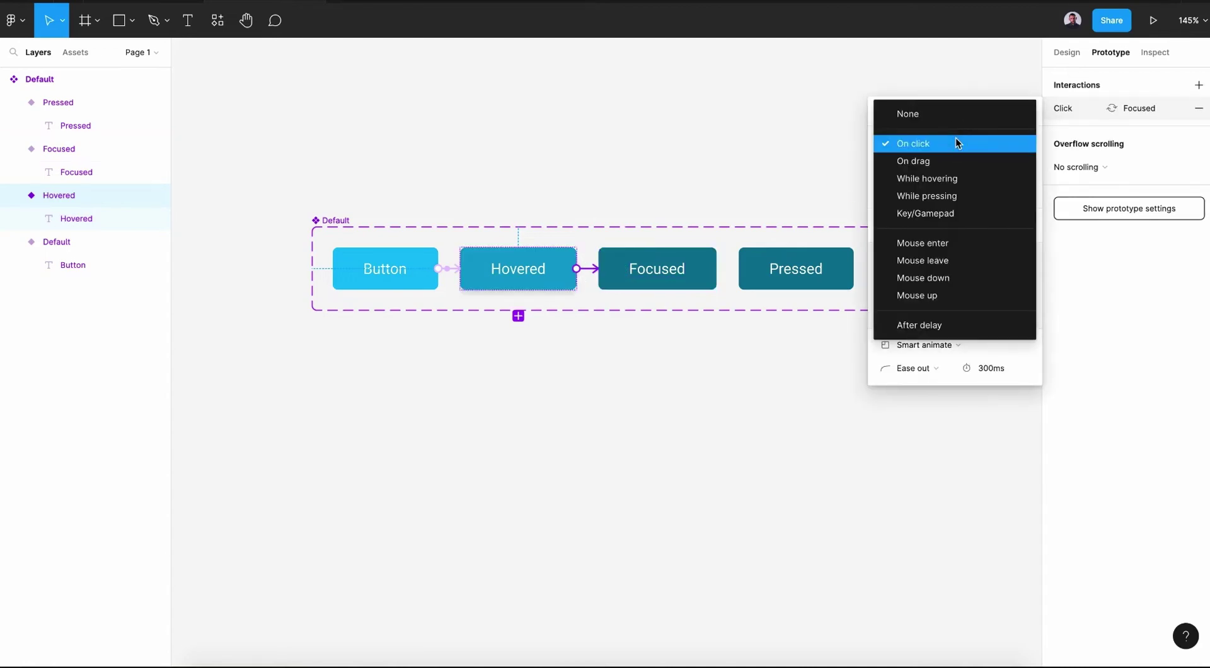
pyautogui.click(917, 195)
pyautogui.click(928, 346)
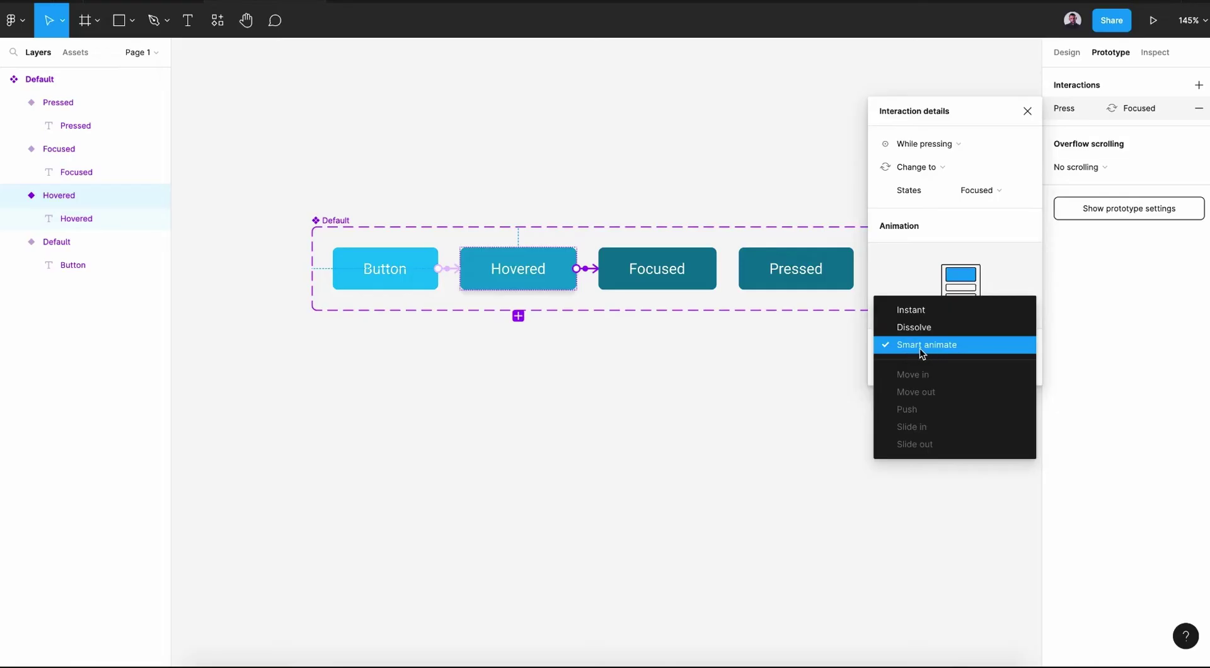
pyautogui.click(921, 345)
# Link Focused to Pressed with an On click trigger and Smart animate transition.
pyautogui.click(709, 268)
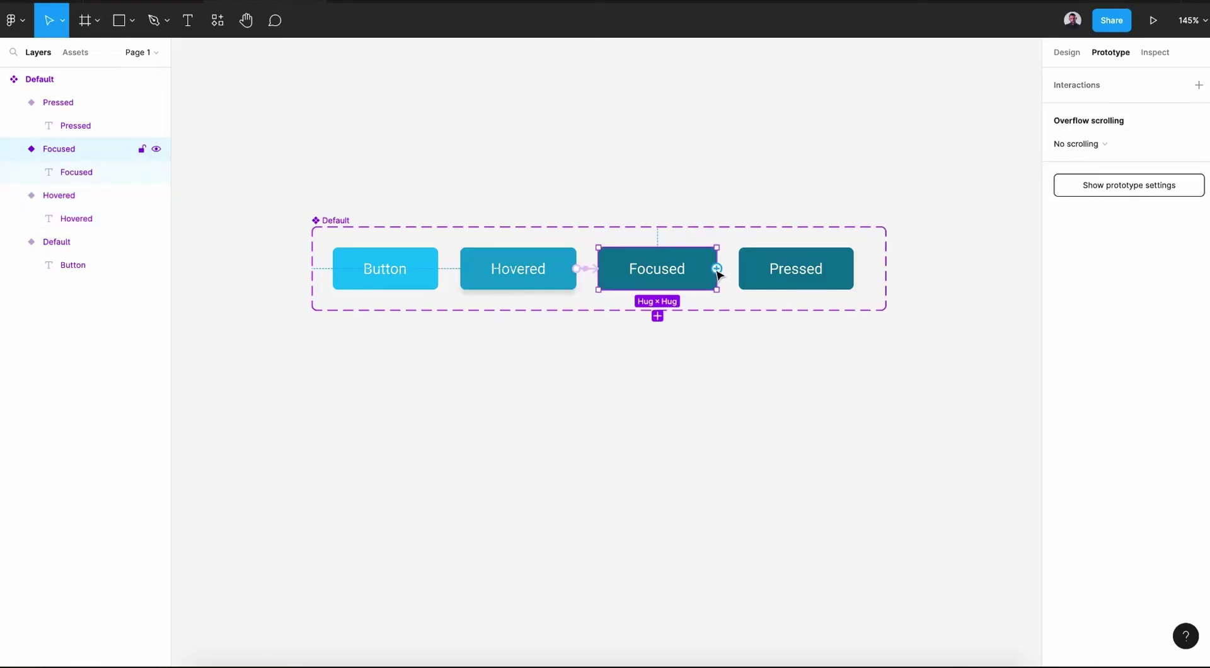
pyautogui.moveTo(718, 269); pyautogui.dragTo(752, 284)
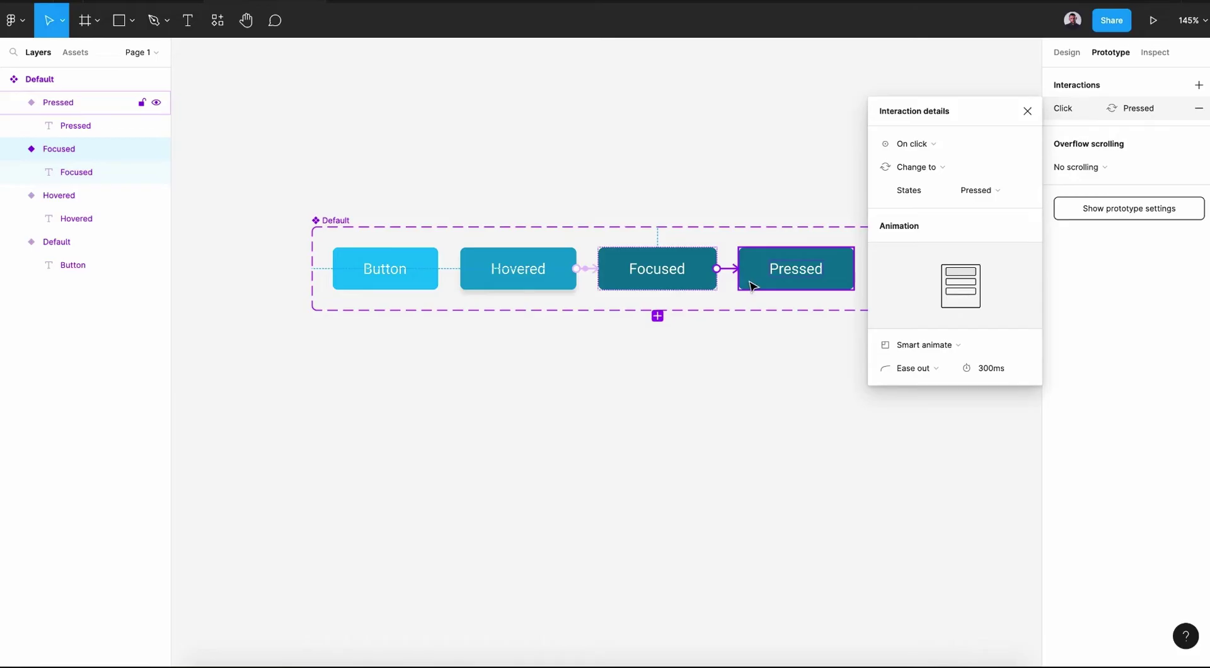
pyautogui.click(917, 145)
pyautogui.click(921, 145)
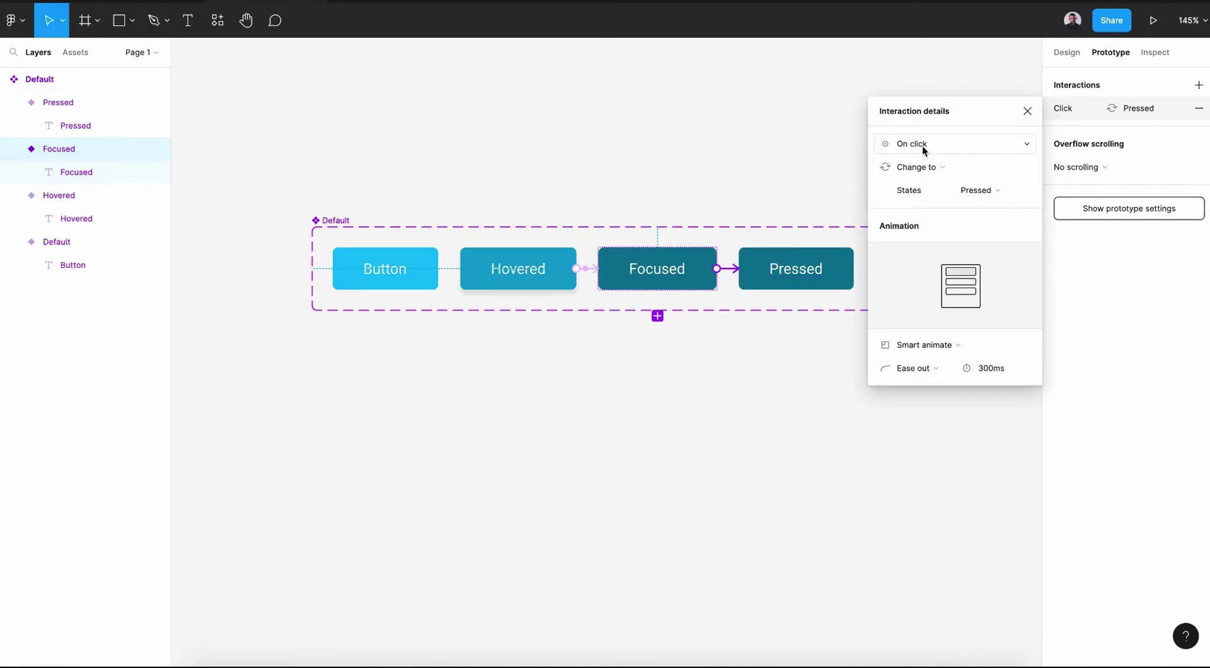
pyautogui.click(945, 350)
pyautogui.click(945, 350)
# Link Pressed back to Default on click with Smart animate, ease out, 300ms.
pyautogui.click(848, 281)
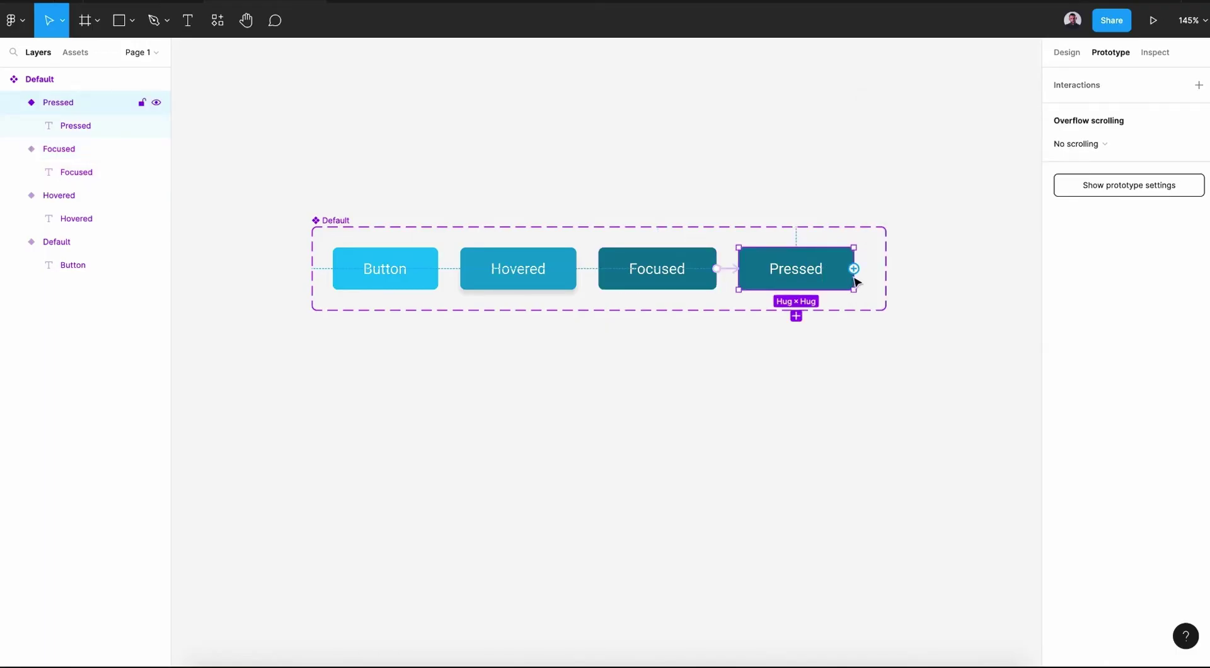
pyautogui.moveTo(855, 269); pyautogui.dragTo(427, 285)
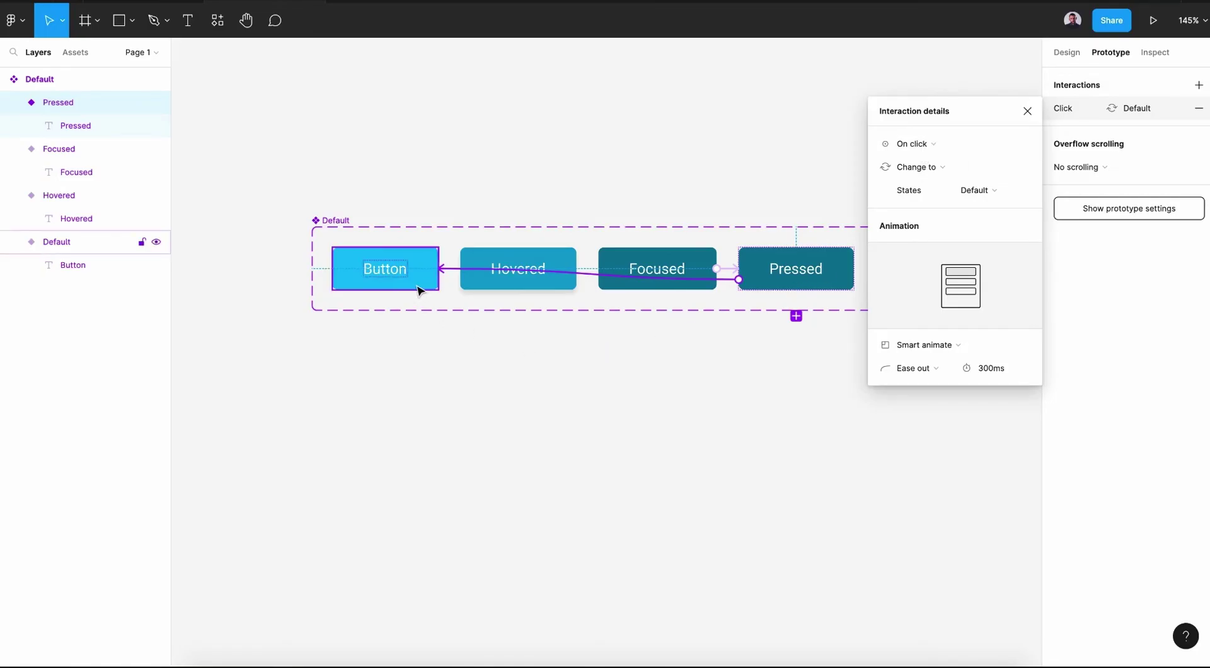
pyautogui.click(1027, 111)
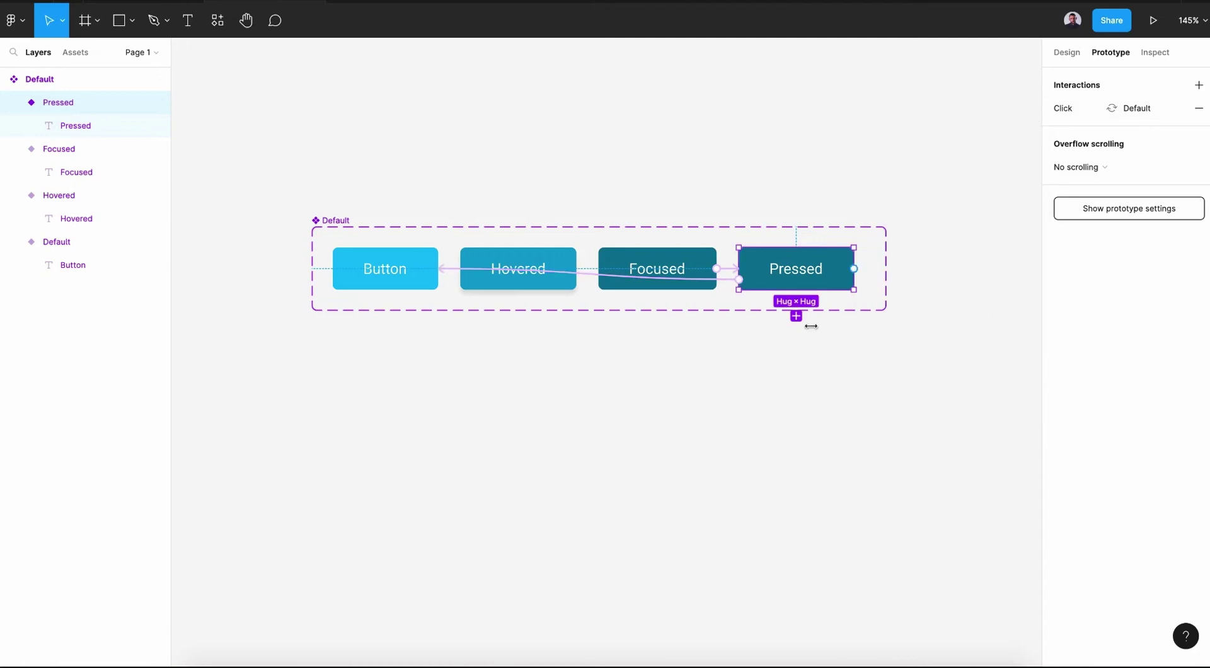
# Draw a 326×192 frame, Frame 1, below the button variants.
pyautogui.click(740, 413)
pyautogui.scroll(-5, 576, 399)
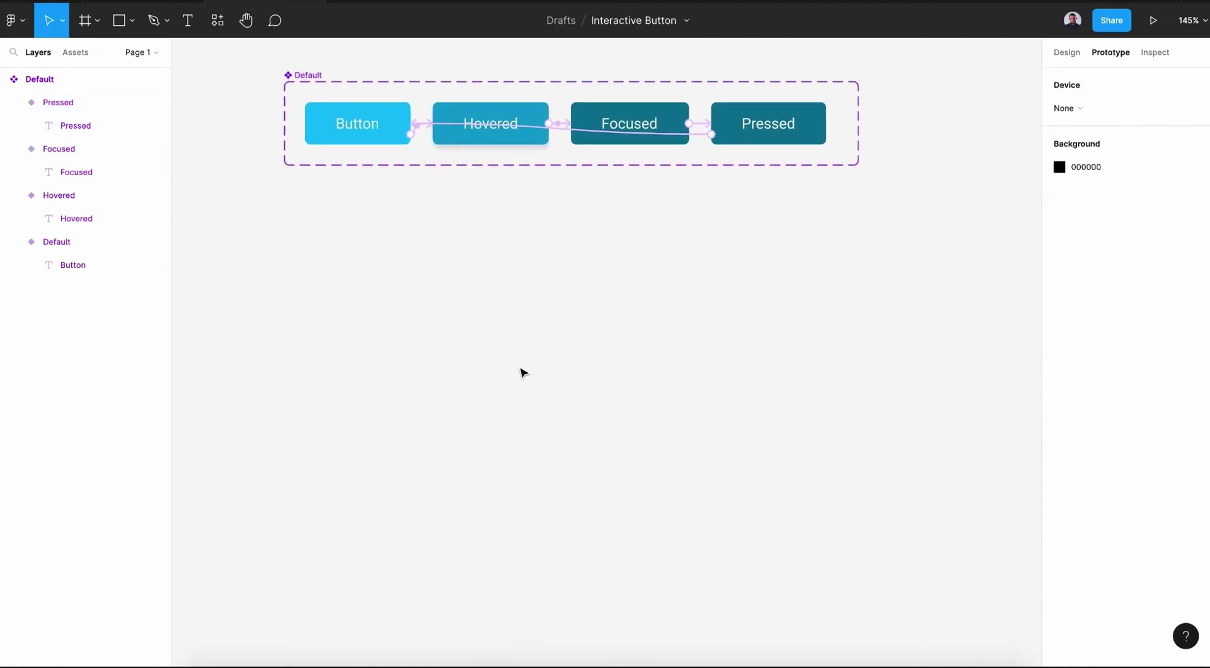
pyautogui.scroll(2, 523, 374)
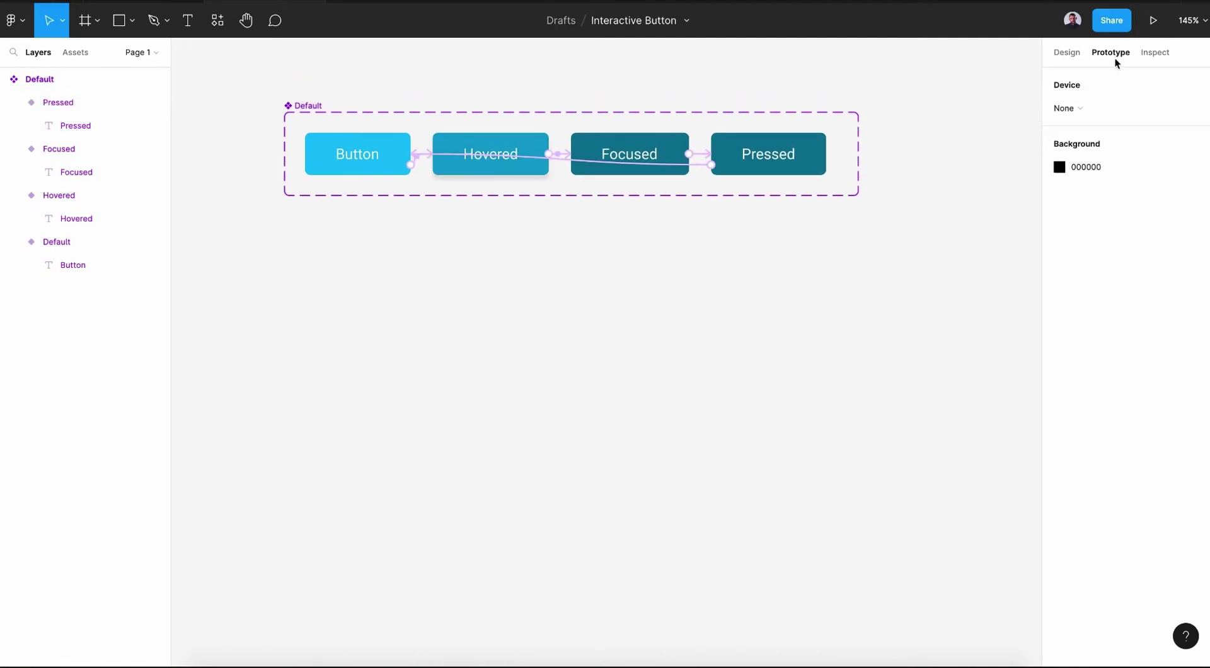
pyautogui.click(1068, 53)
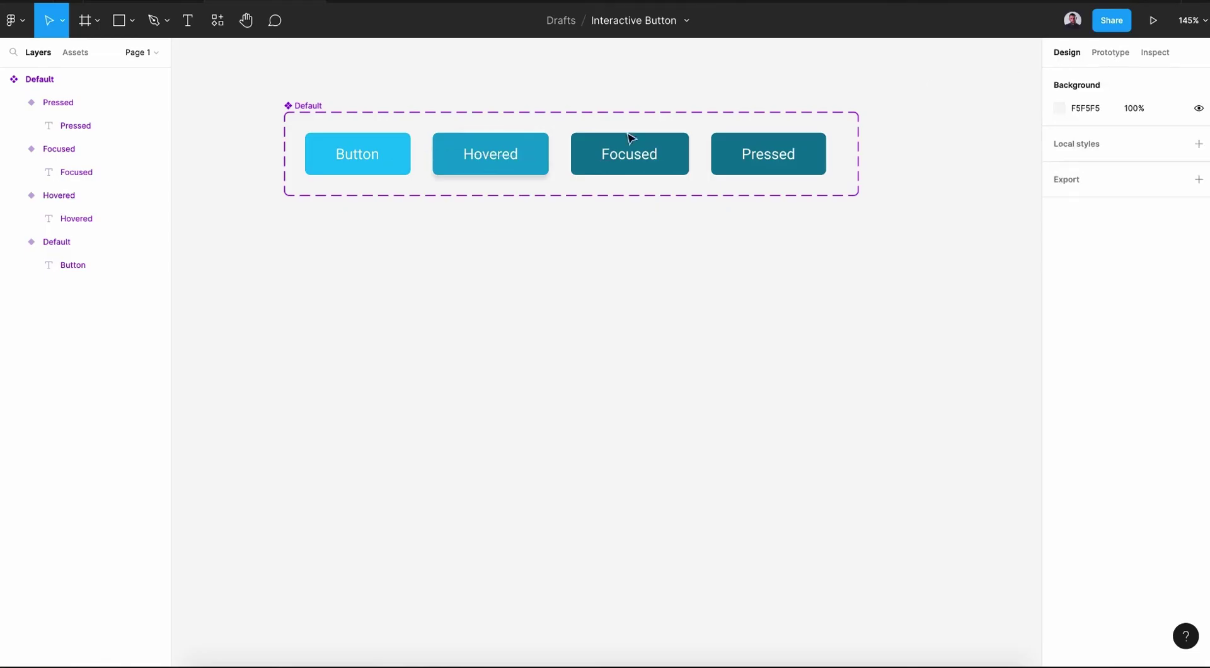
pyautogui.click(88, 20)
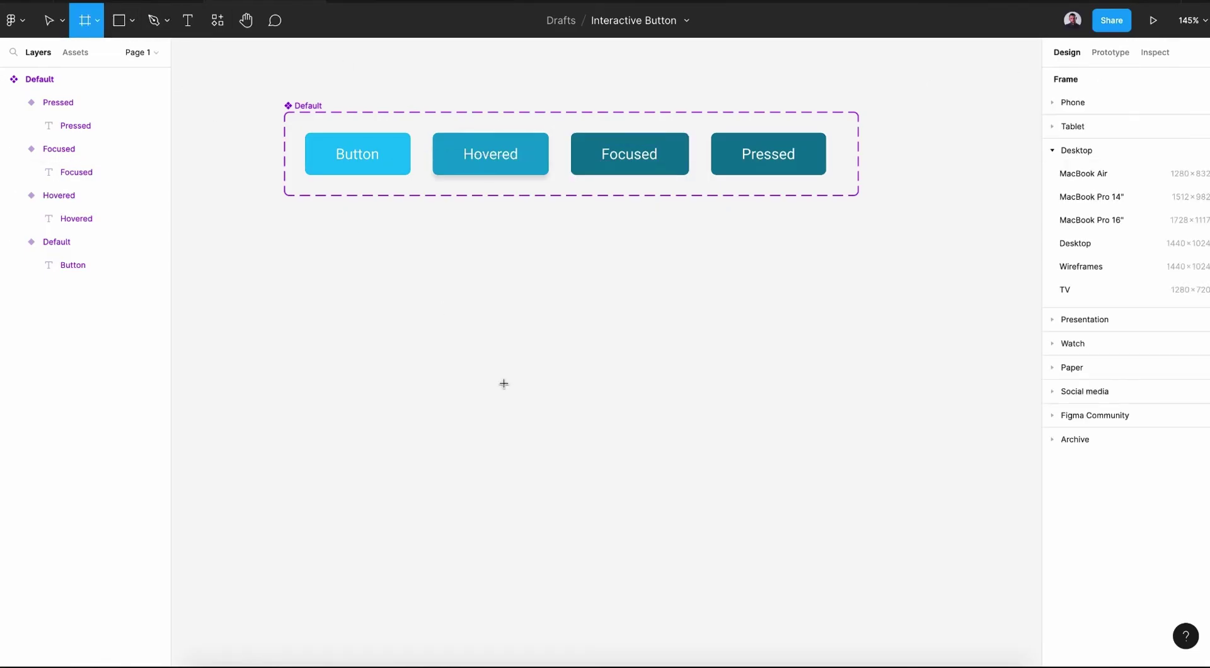
pyautogui.moveTo(409, 326)
pyautogui.mouseDown()
pyautogui.moveTo(678, 498)
pyautogui.moveTo(752, 528)
pyautogui.mouseUp()
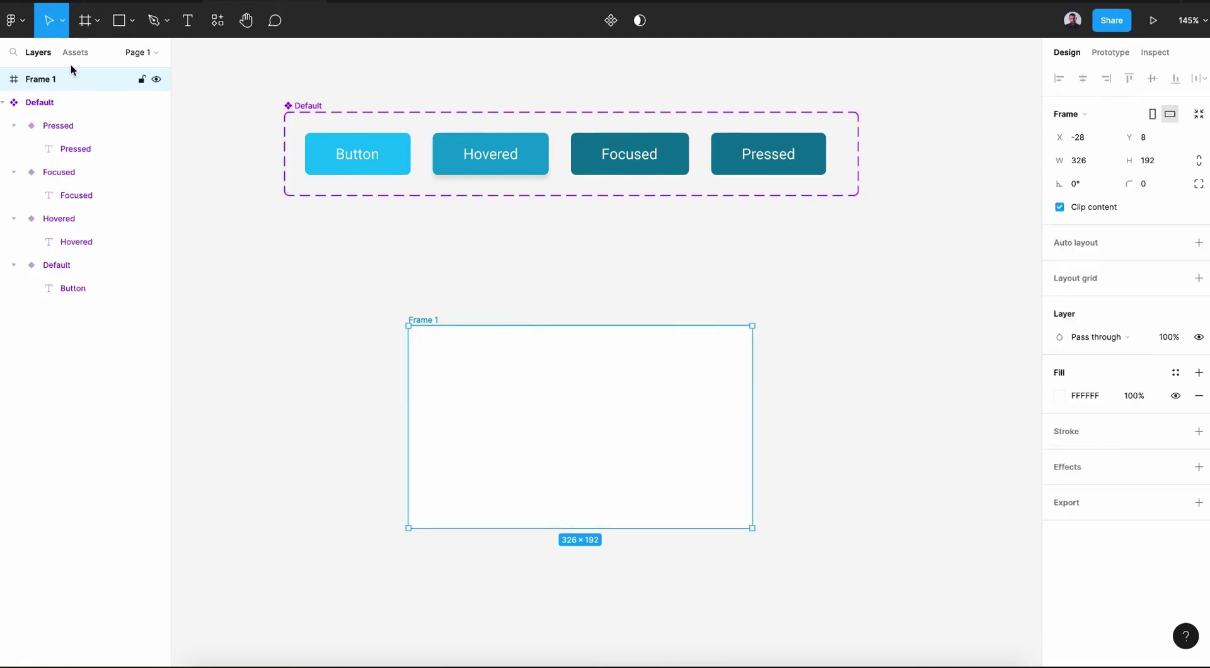
# Place a Button component instance in the centre of Frame 1.
pyautogui.click(73, 58)
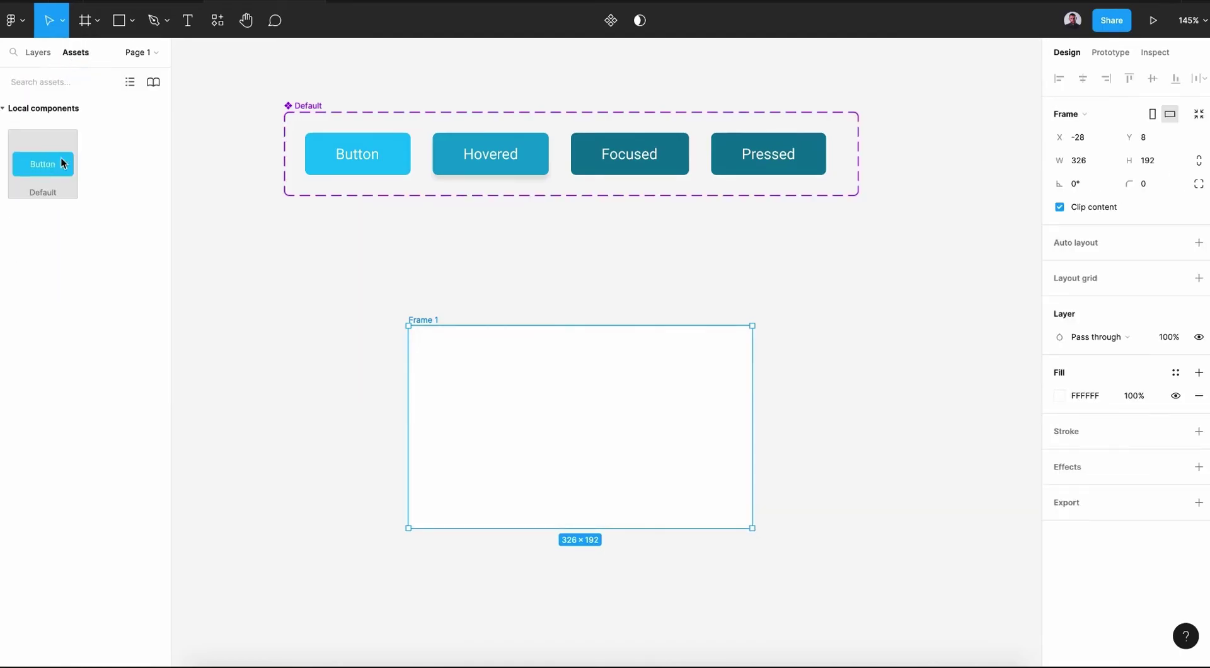
pyautogui.moveTo(40, 165); pyautogui.dragTo(575, 428)
pyautogui.click(420, 320)
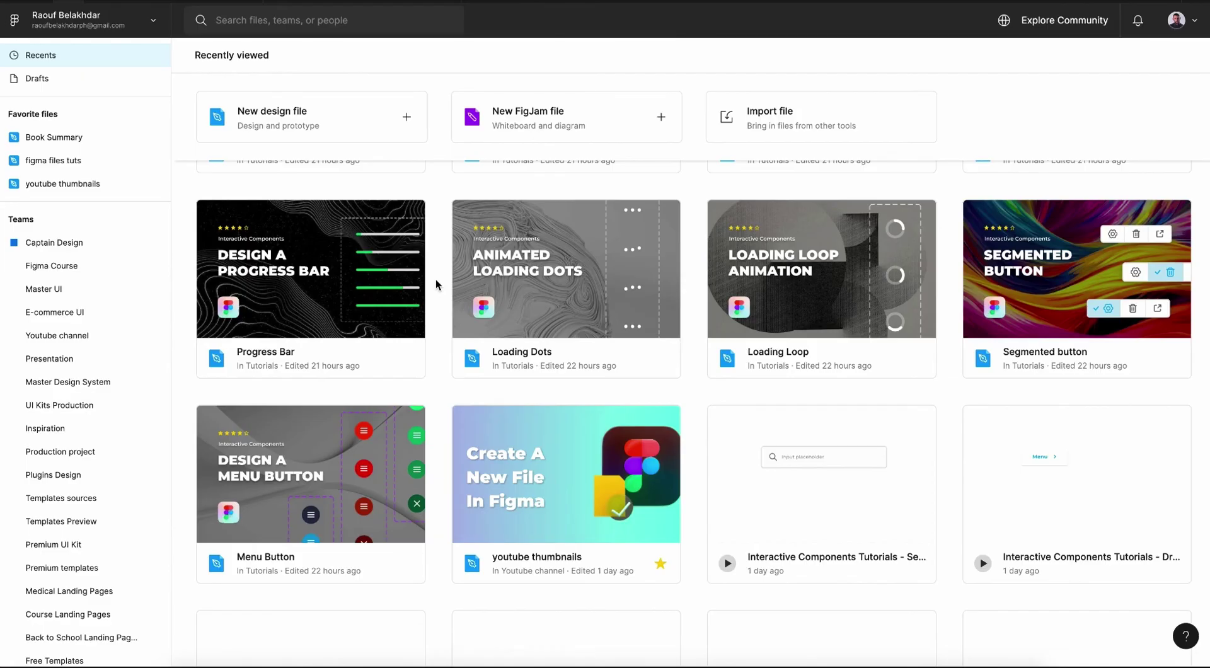
pyautogui.scroll(3, 436, 280)
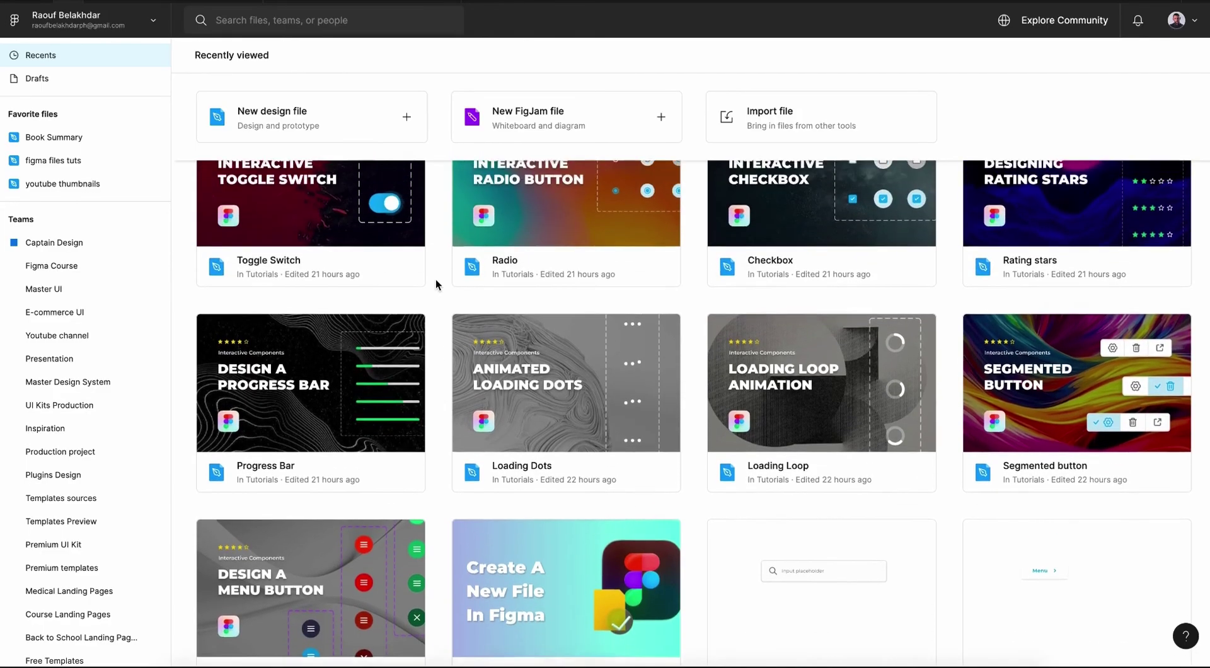
pyautogui.scroll(1, 436, 283)
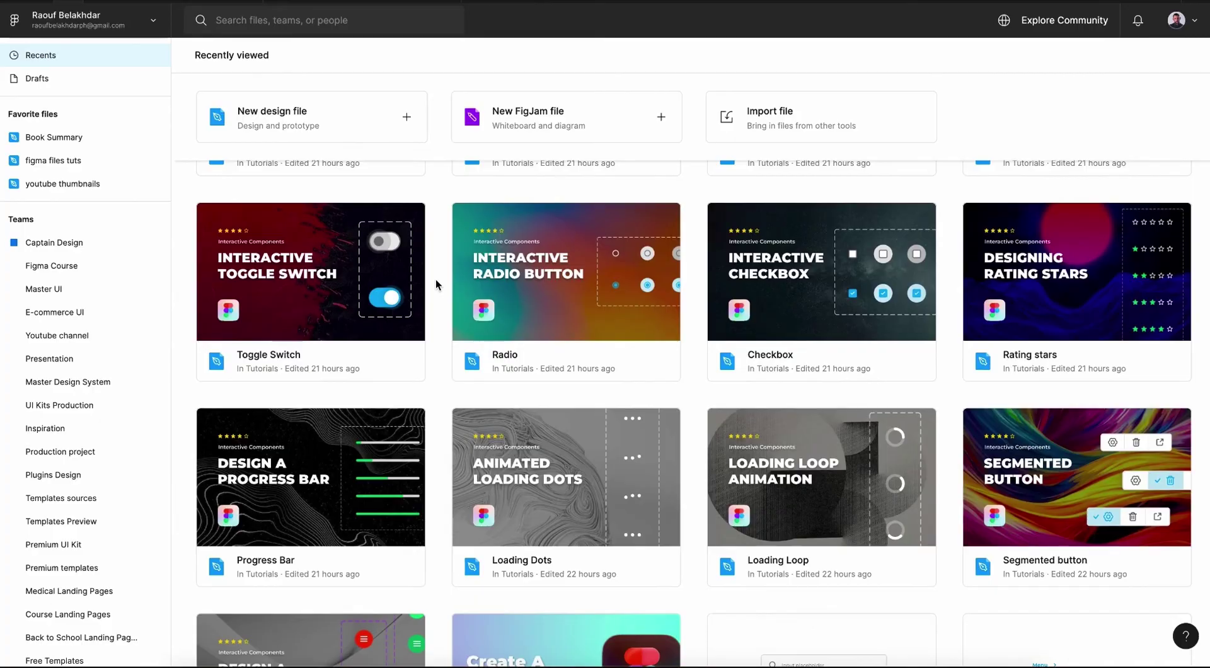
pyautogui.scroll(1, 437, 283)
pyautogui.scroll(3, 436, 284)
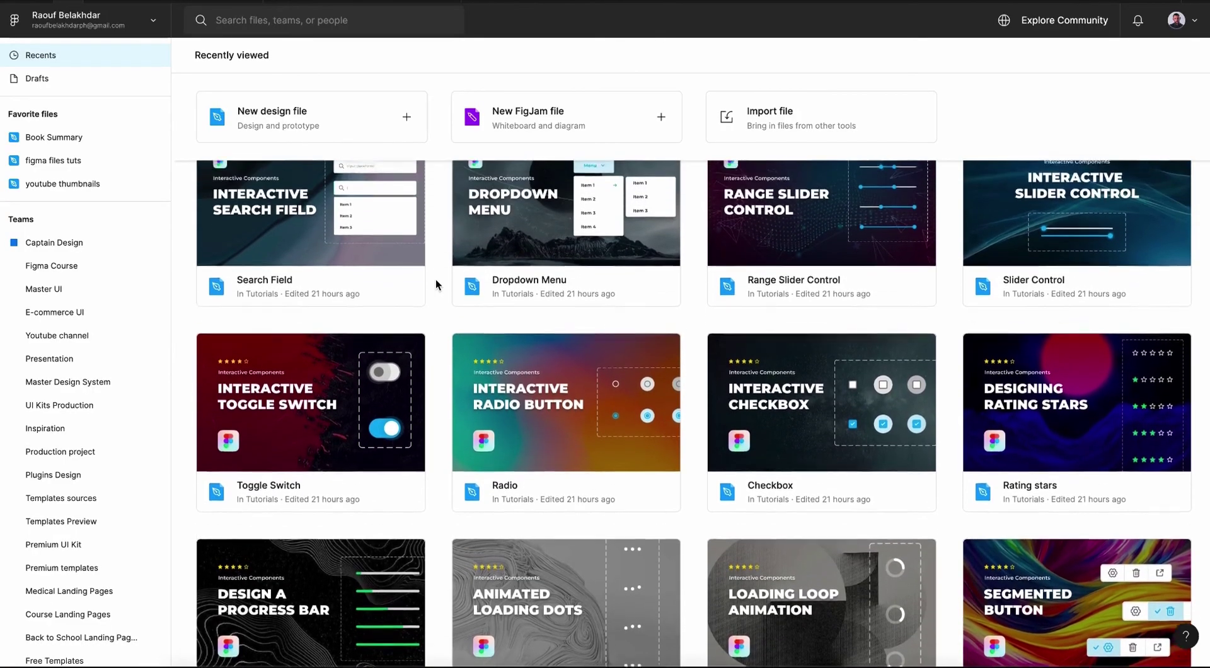
pyautogui.scroll(2, 436, 284)
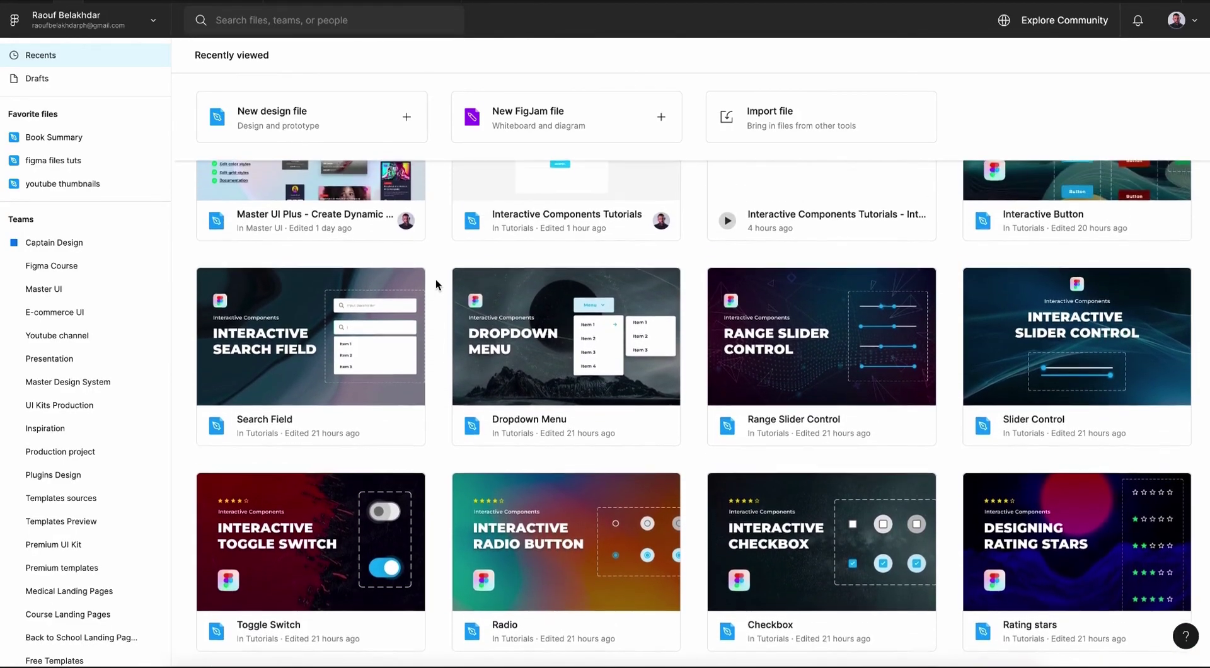
pyautogui.scroll(2, 436, 285)
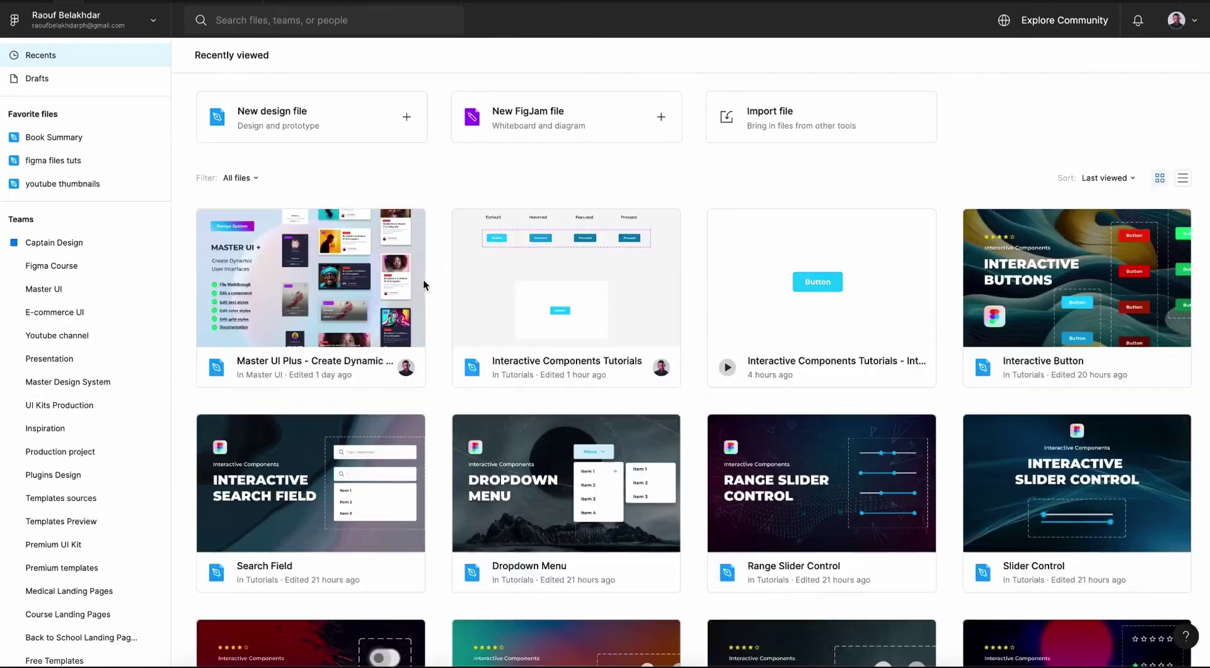
# Open Master UI Plus and browse Icons, Objects, Buttons, Selection Controls, Text Fields & Forms and Cards pages.
pyautogui.doubleClick(312, 284)
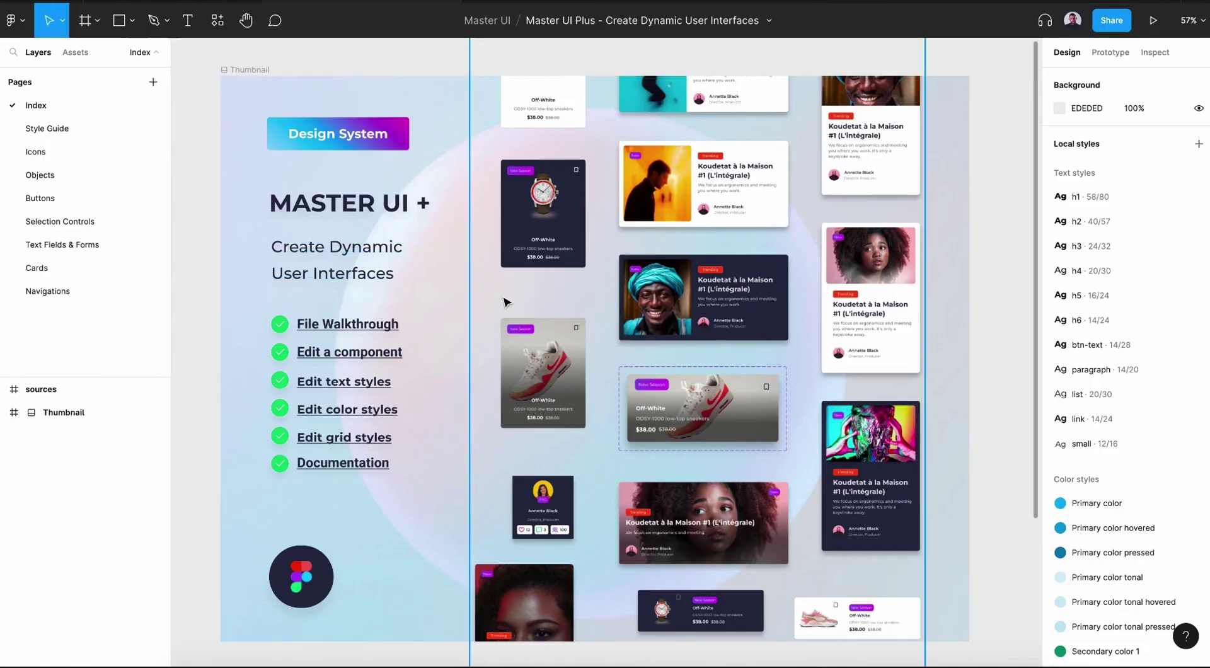
pyautogui.click(101, 149)
pyautogui.click(93, 171)
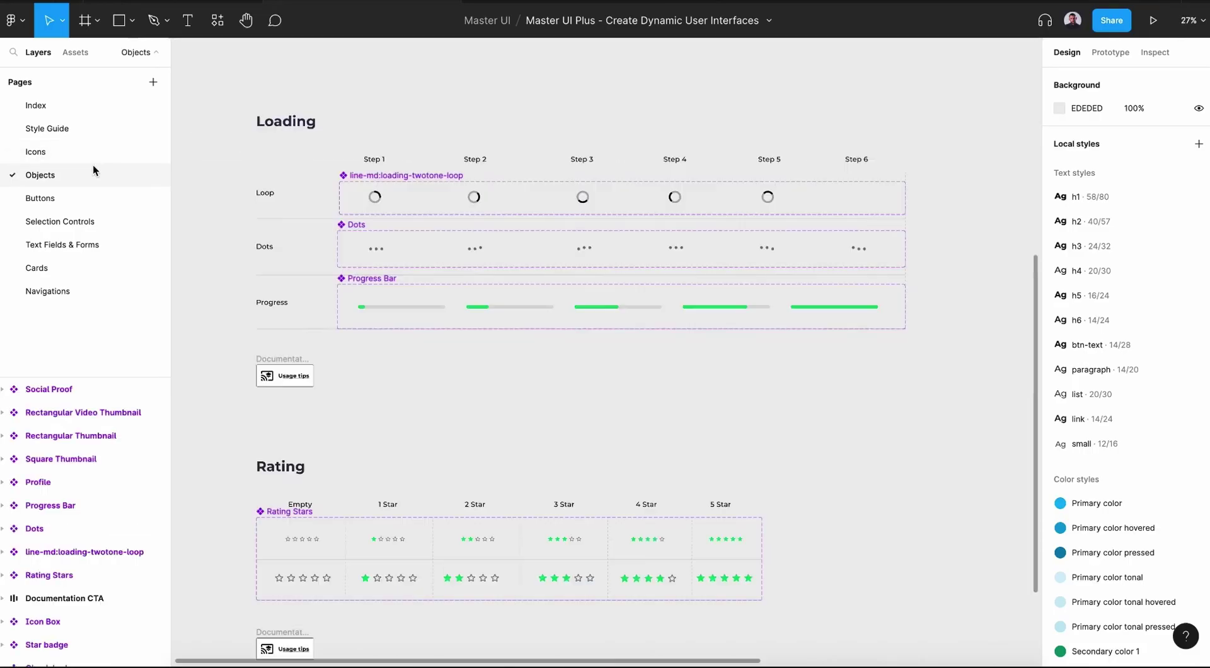
pyautogui.click(95, 198)
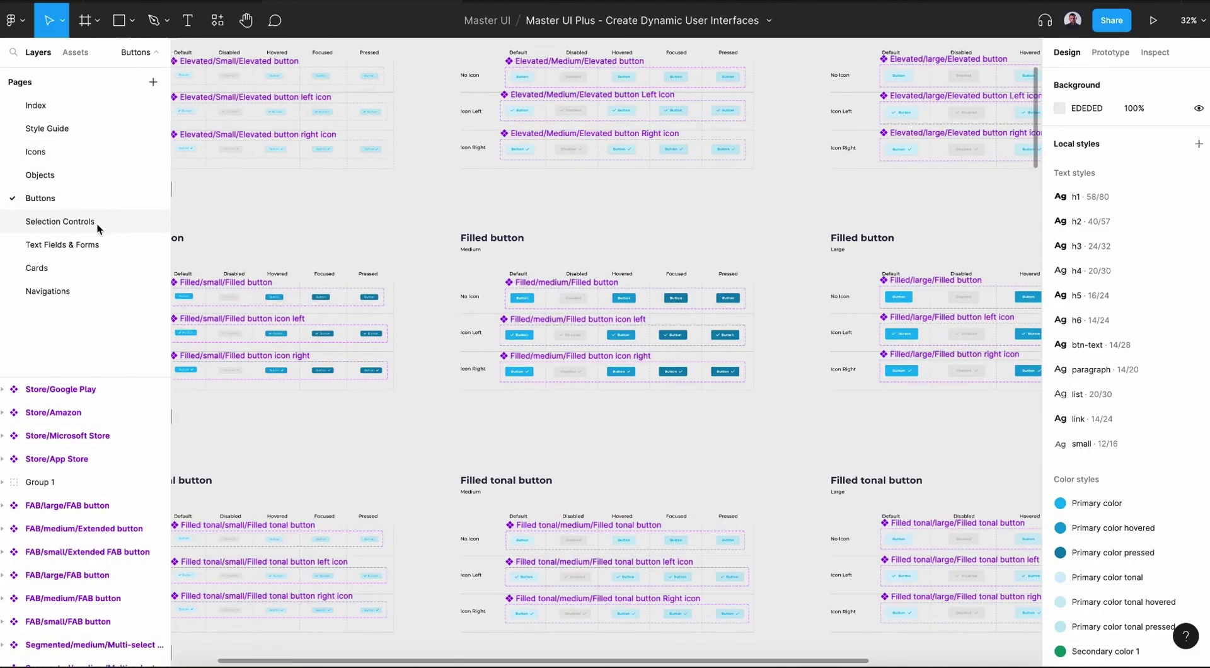
pyautogui.click(97, 225)
pyautogui.click(96, 247)
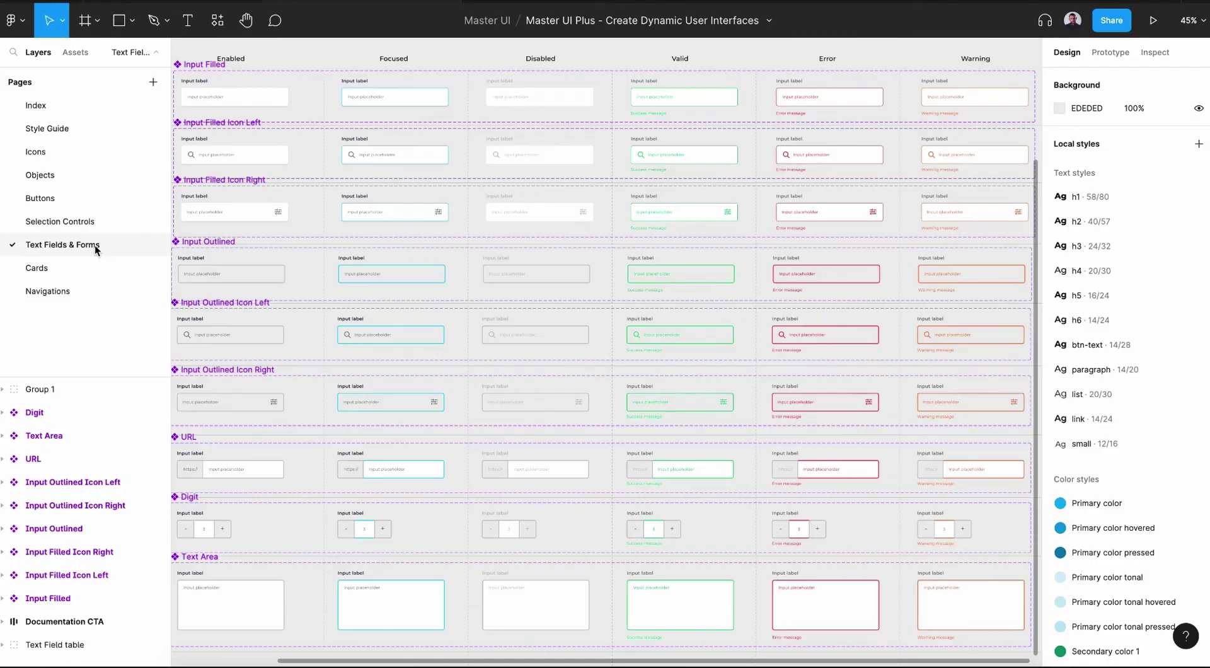
pyautogui.click(92, 276)
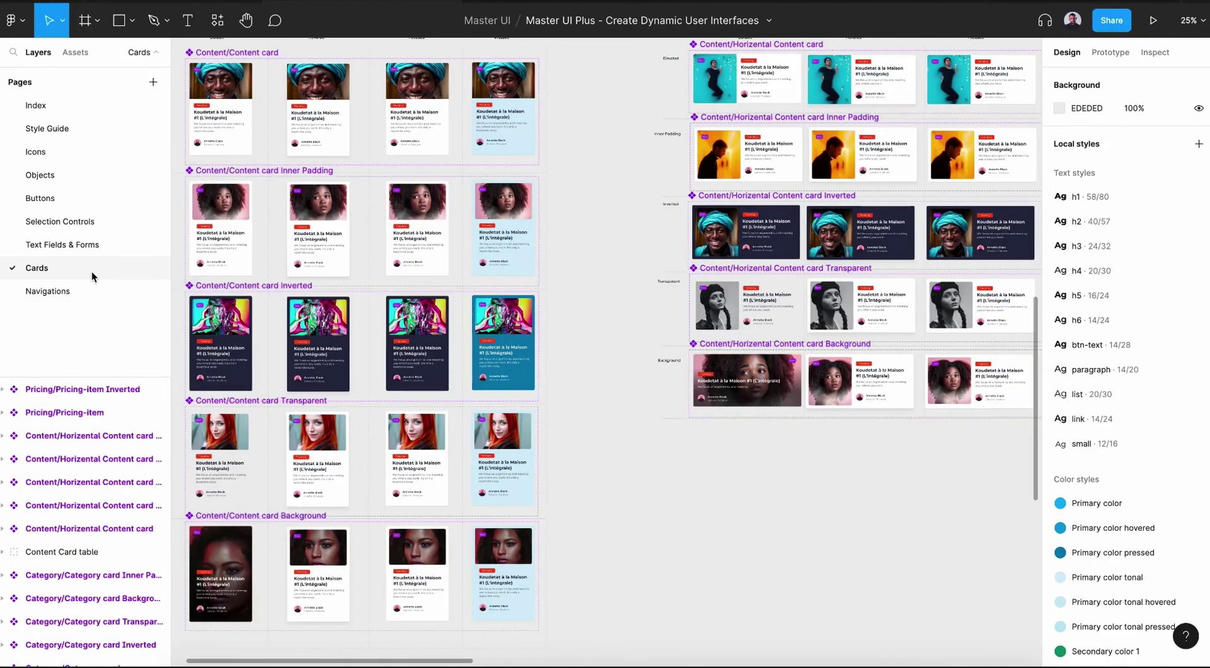